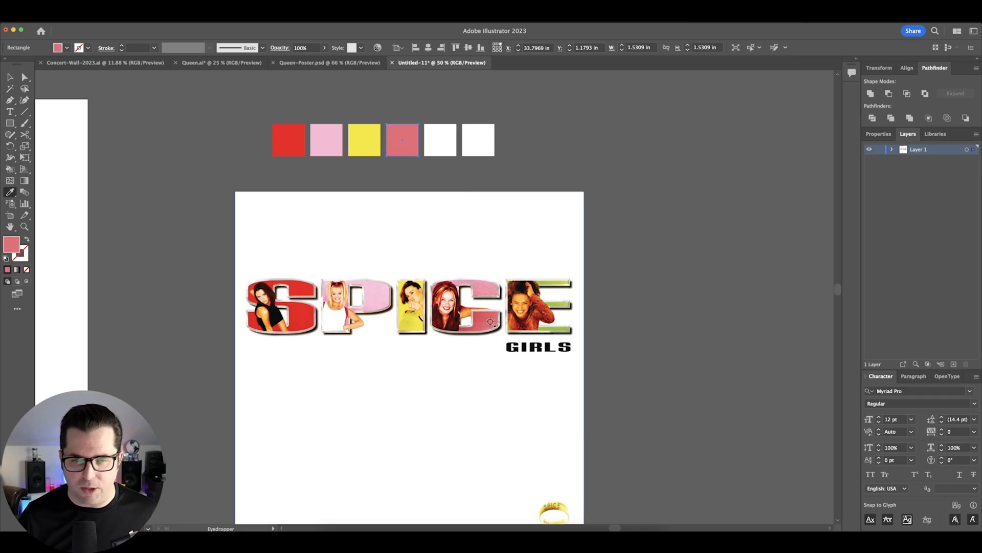
# Step: Fill the fifth palette square with the green sampled from the letter E in the SPICE logo
pyautogui.press('v')
pyautogui.click(440, 140)
pyautogui.press('i')
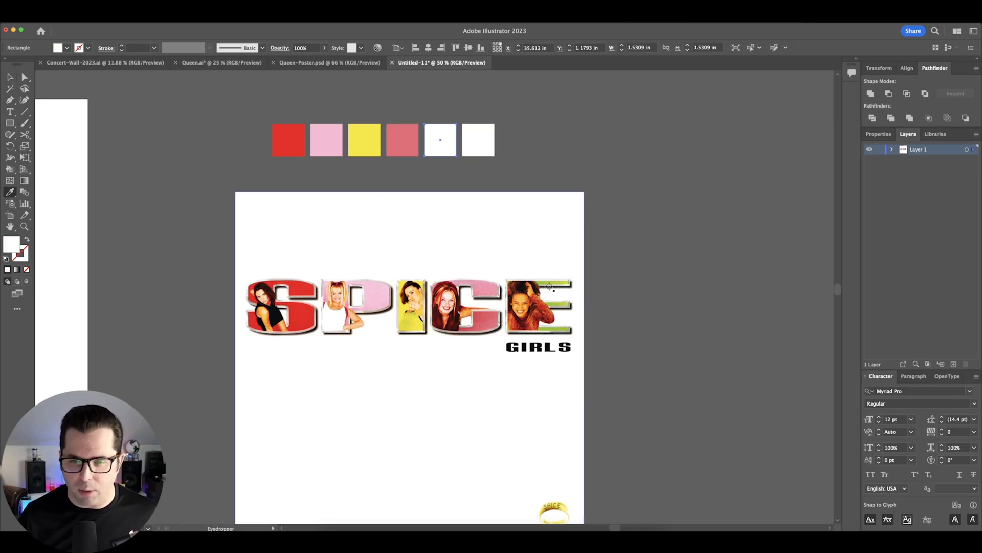
pyautogui.scroll(4, 552, 287)
pyautogui.click(538, 266)
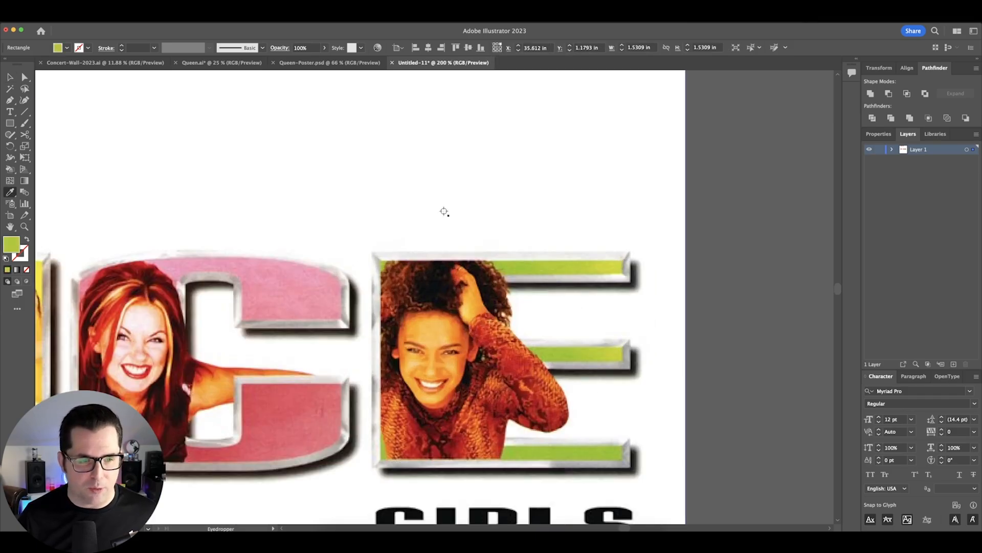
# Step: Delete the unused sixth white square from the end of the colour palette
pyautogui.scroll(-4, 423, 210)
pyautogui.press('v')
pyautogui.click(360, 169)
pyautogui.moveTo(437, 75); pyautogui.dragTo(544, 138)
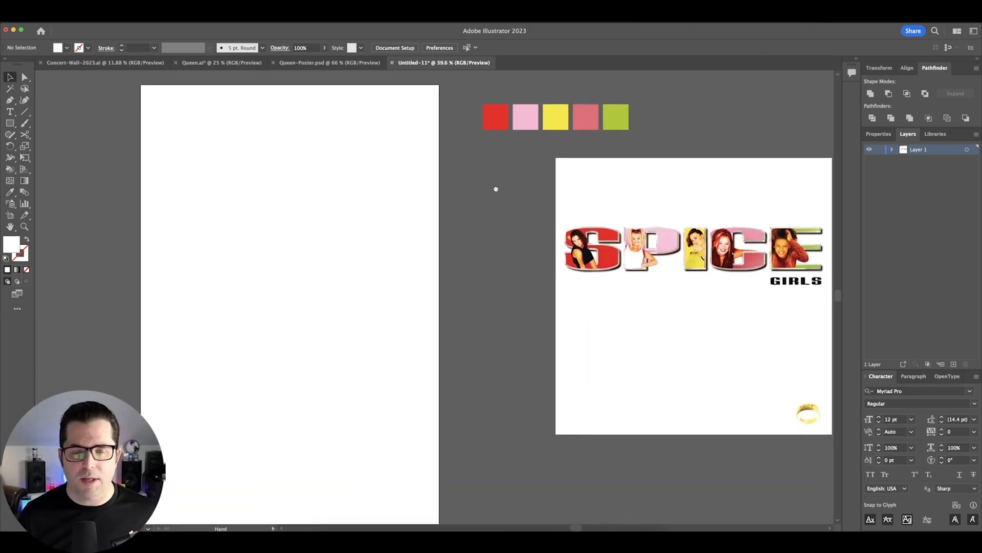
pyautogui.moveTo(493, 188); pyautogui.dragTo(514, 198)
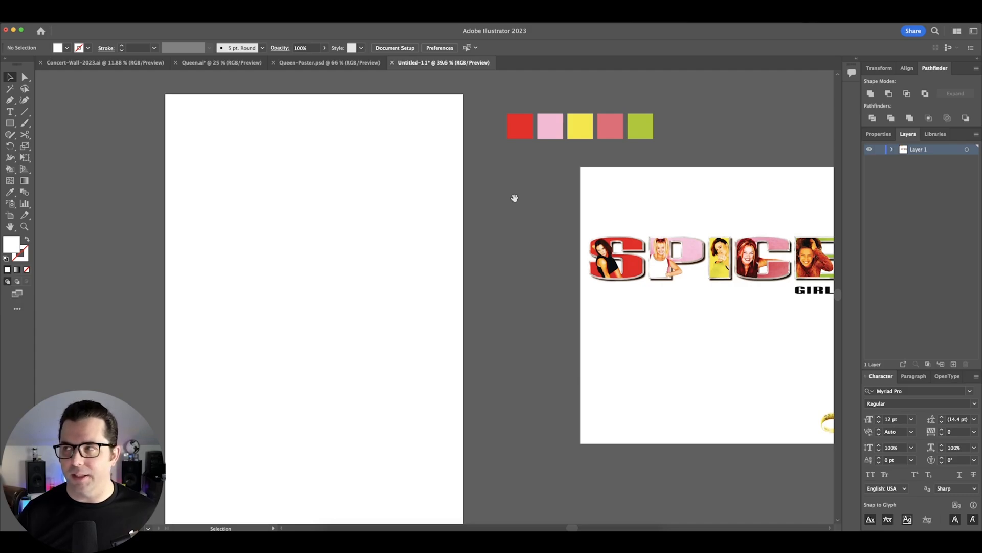
pyautogui.moveTo(515, 198); pyautogui.dragTo(522, 195)
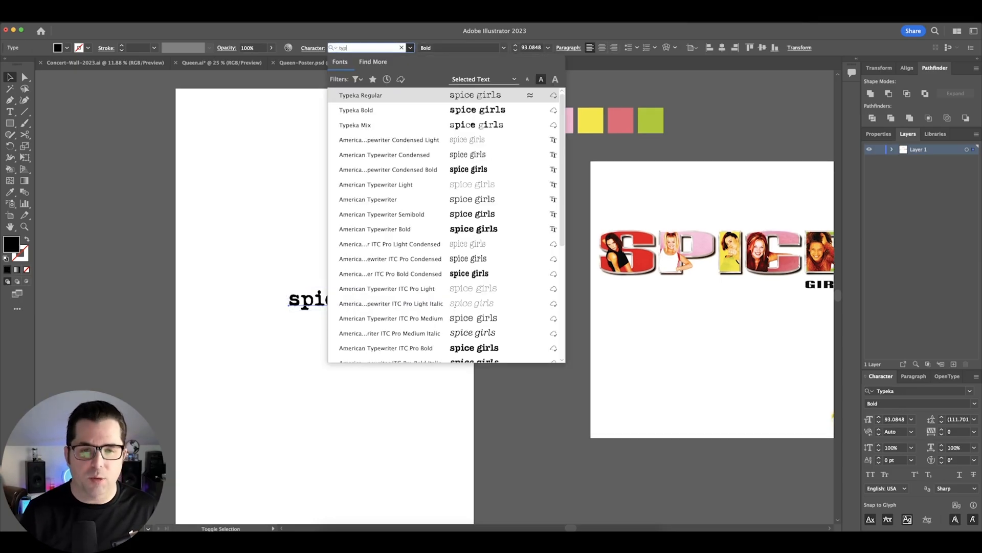
# Step: Set the "spice girls" text on the blank artboard in the Typeka Mix font
pyautogui.press('Down')
pyautogui.press('Escape')
pyautogui.click(397, 270)
pyautogui.moveTo(408, 259); pyautogui.dragTo(376, 253)
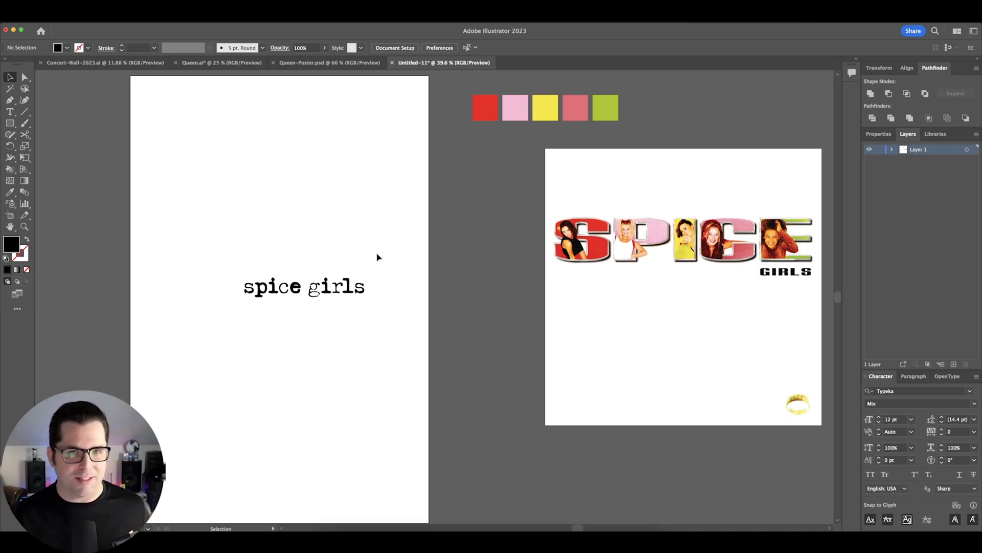
pyautogui.moveTo(394, 240); pyautogui.dragTo(381, 236)
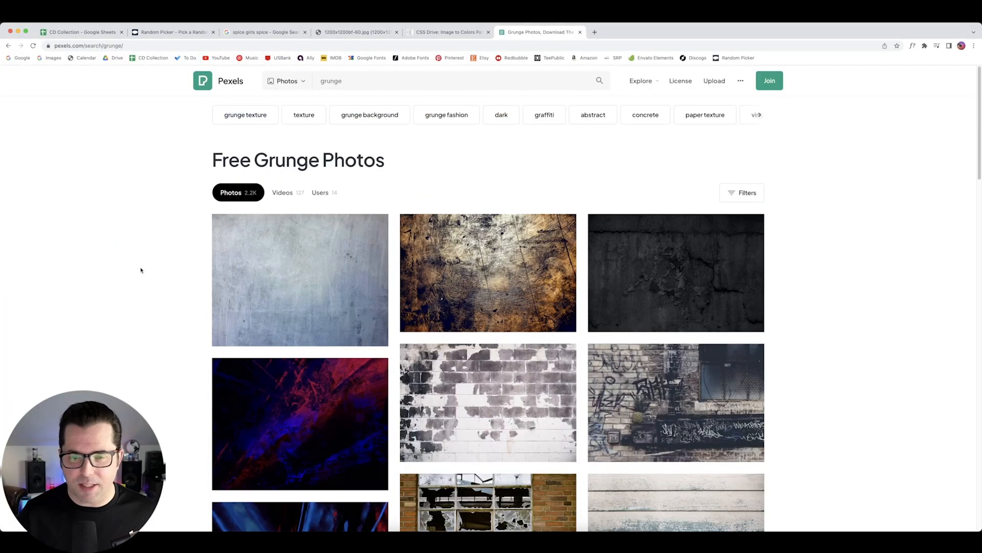
# Step: Switch to Pexels in the browser, browse the grunge and spice photos, and open the burning green chili photo
pyautogui.scroll(-20, 141, 271)
pyautogui.scroll(-5, 141, 271)
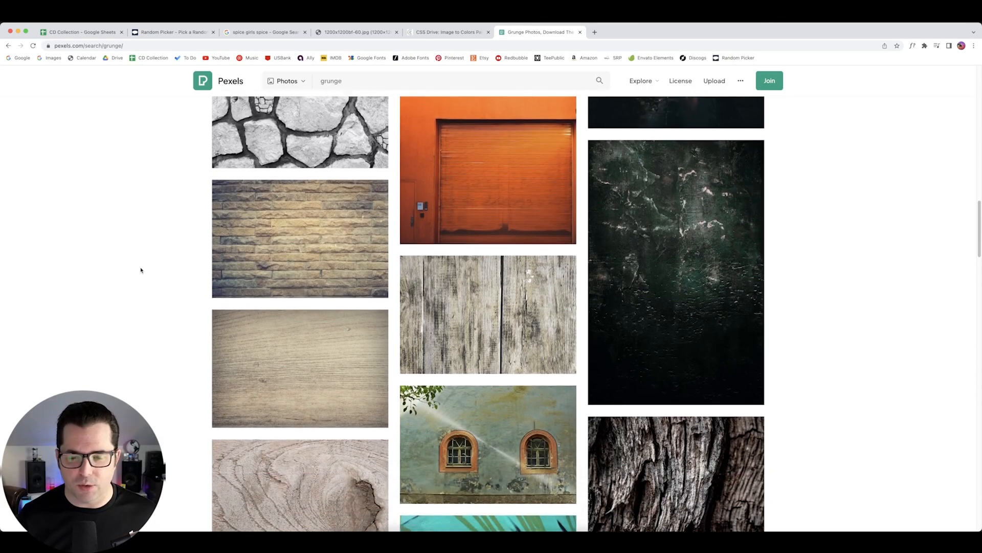
pyautogui.scroll(-15, 141, 270)
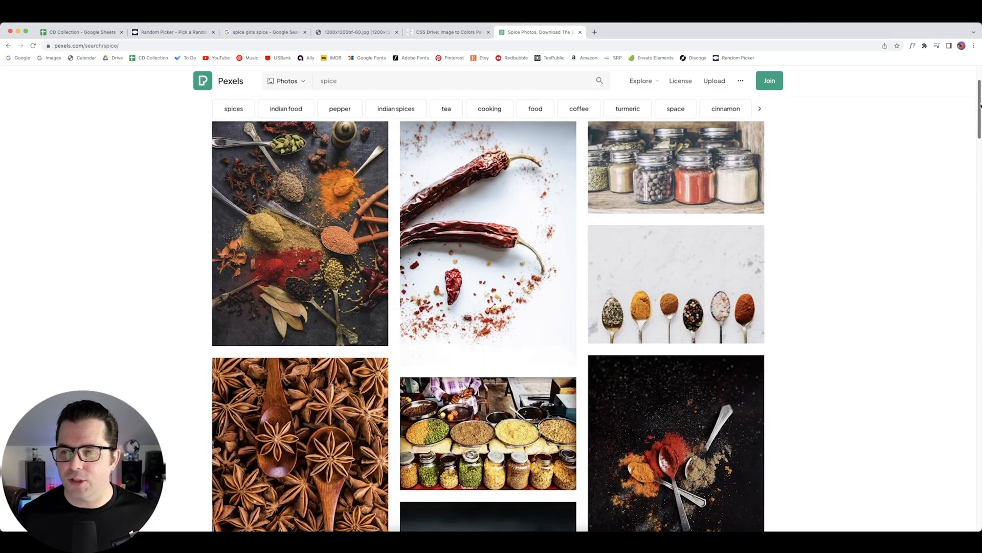
pyautogui.scroll(-5, 979, 128)
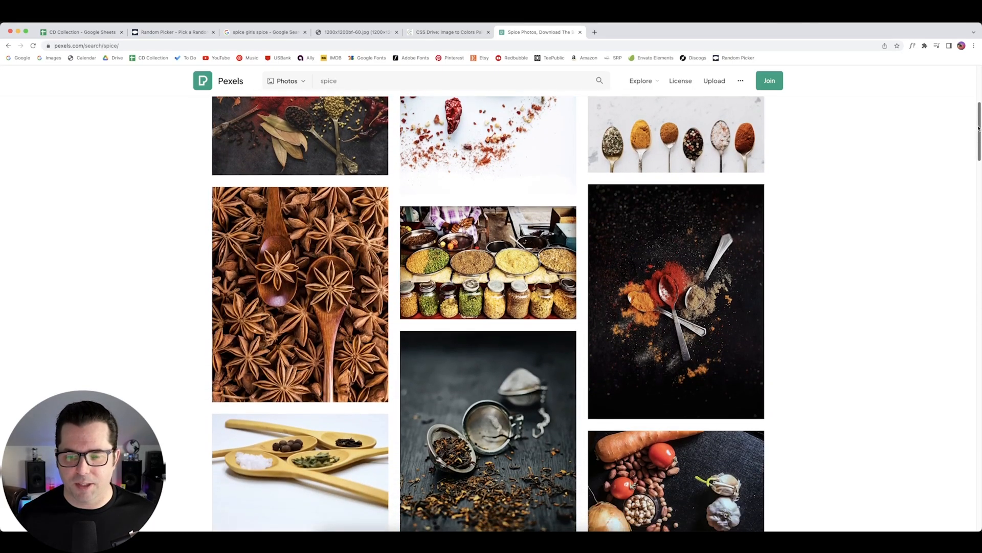
pyautogui.scroll(-10, 978, 128)
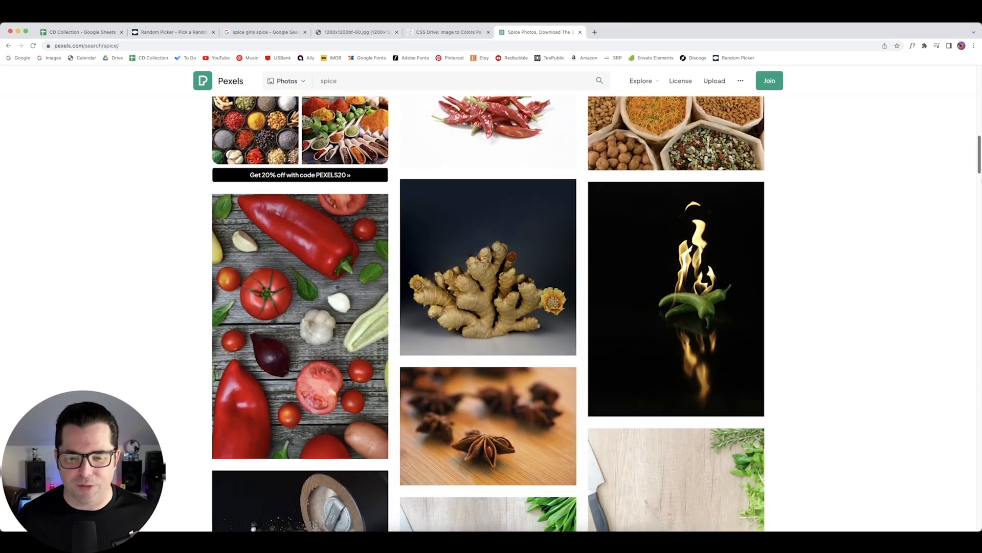
pyautogui.scroll(-2, 859, 212)
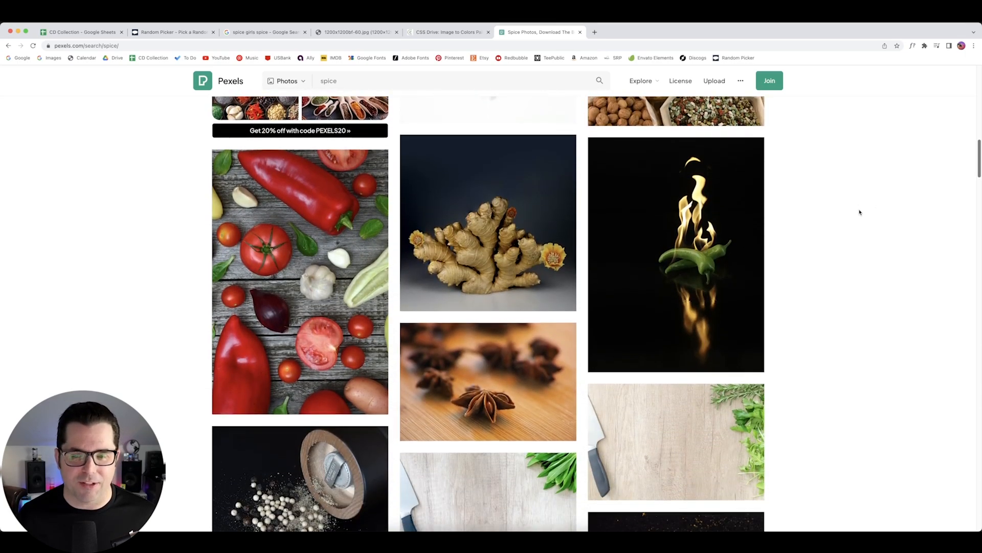
pyautogui.moveTo(979, 160); pyautogui.dragTo(980, 164)
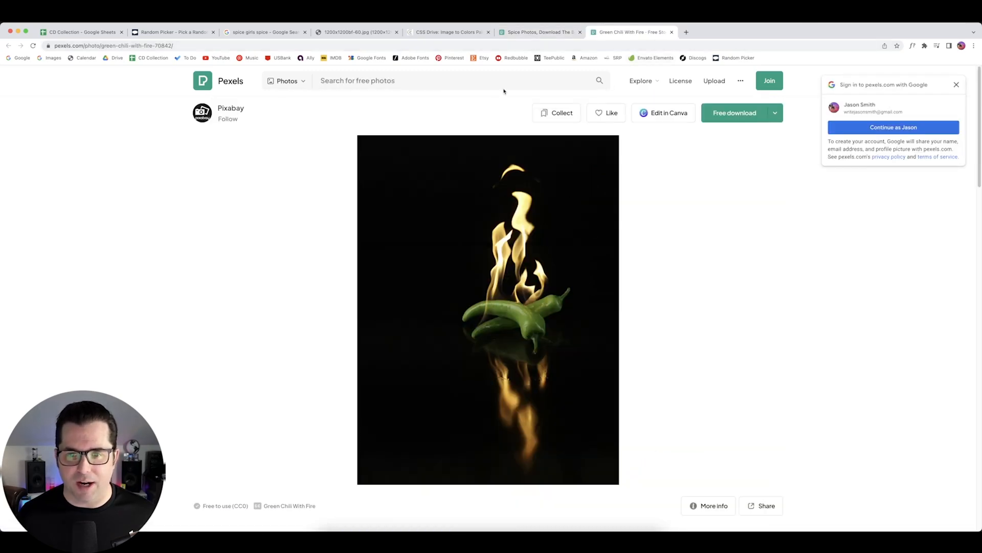
# Step: Return to the spice search results, open the Pile of Chilies photo and download it
pyautogui.click(527, 32)
pyautogui.scroll(-5, 864, 263)
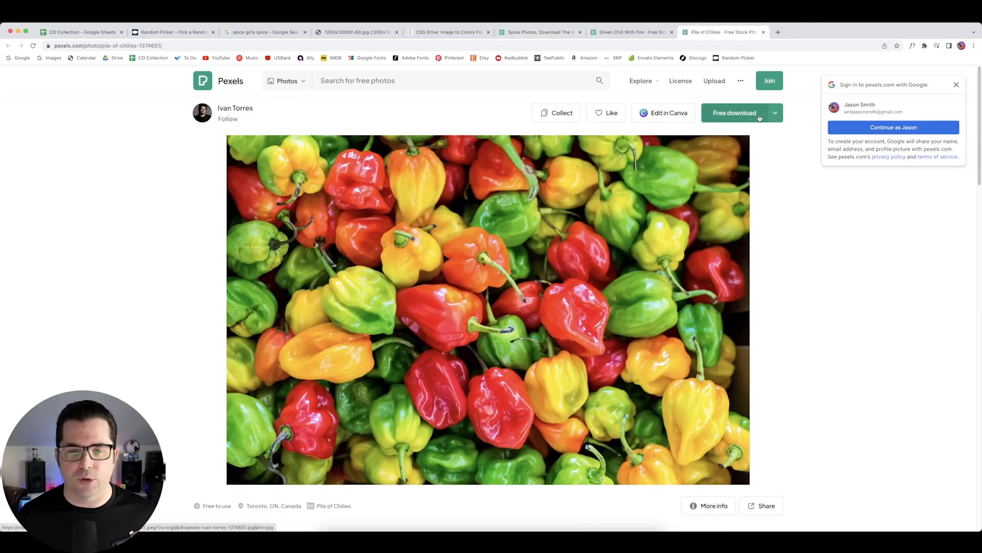
pyautogui.click(759, 118)
# Step: Open the downloaded chilies photo in Photoshop on a new desktop and copy the whole image
pyautogui.hotkey('ctrl', 'Up')
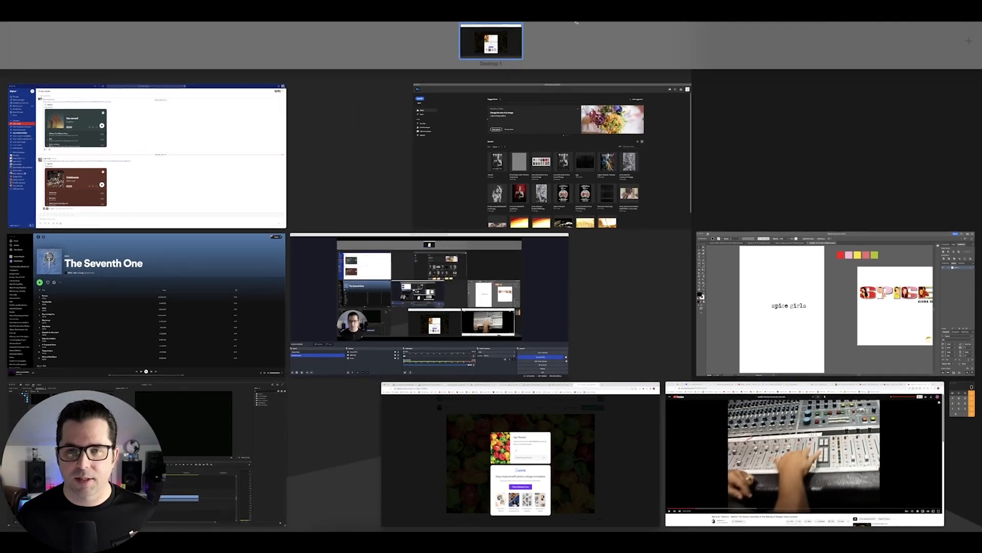
pyautogui.click(969, 41)
pyautogui.click(521, 50)
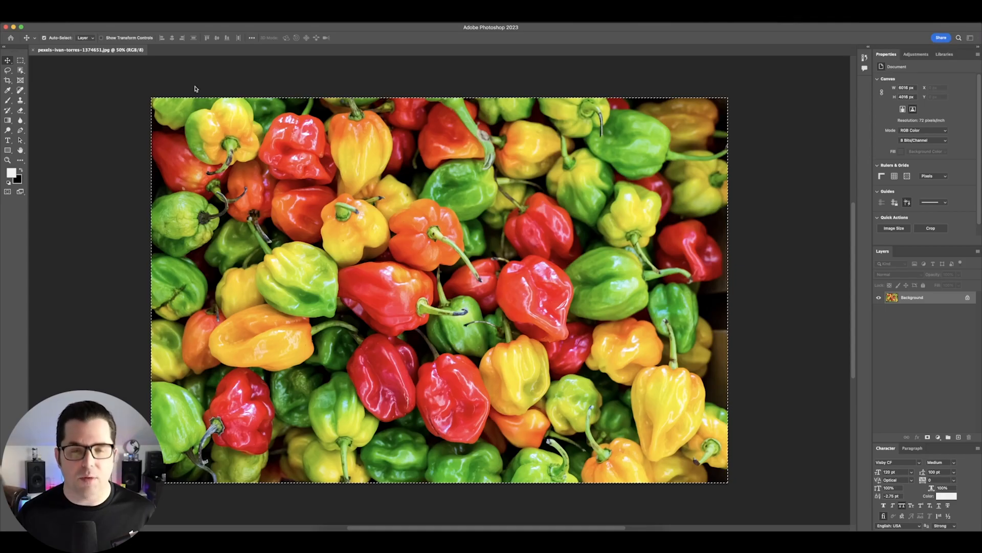
# Step: Create a new portrait document 18.25 by 24.25 inches at 300 pixels per inch for the poster
pyautogui.press('super+n')
pyautogui.click(654, 209)
pyautogui.click(634, 220)
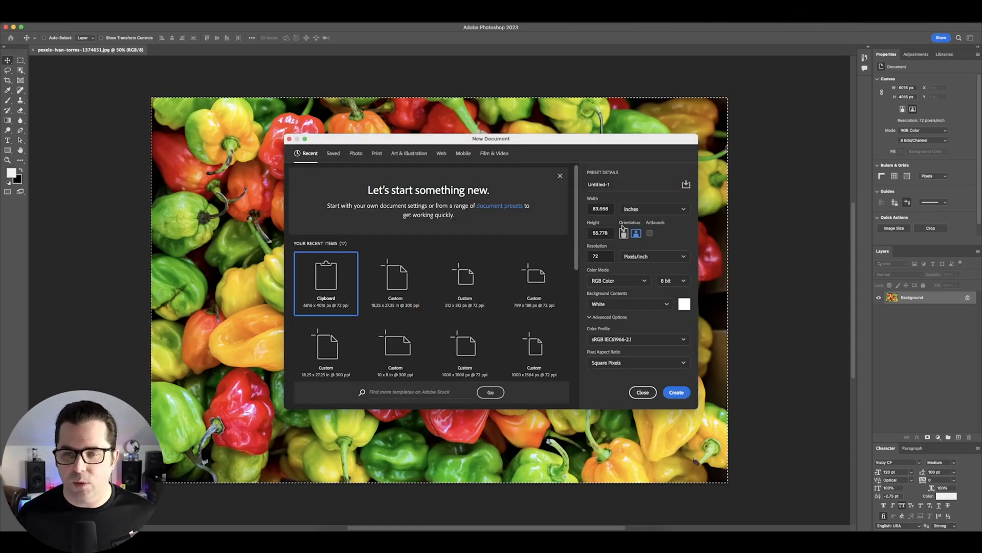
pyautogui.doubleClick(609, 207)
pyautogui.write('18.25')
pyautogui.press('Tab')
pyautogui.write('27')
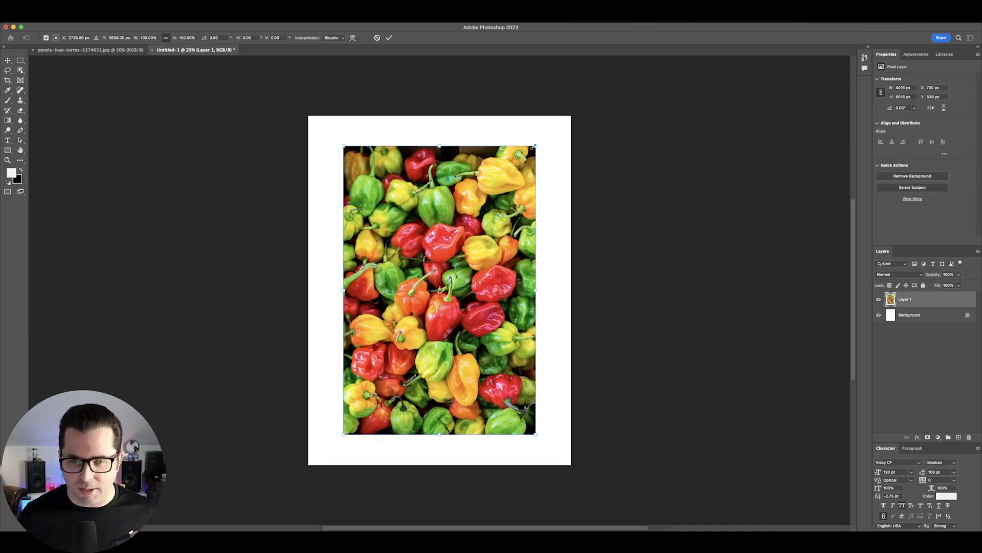
# Step: Enlarge the pasted chilies photo to 138.25% so it covers the canvas, and duplicate the merged background layer
pyautogui.moveTo(534, 147); pyautogui.dragTo(582, 92)
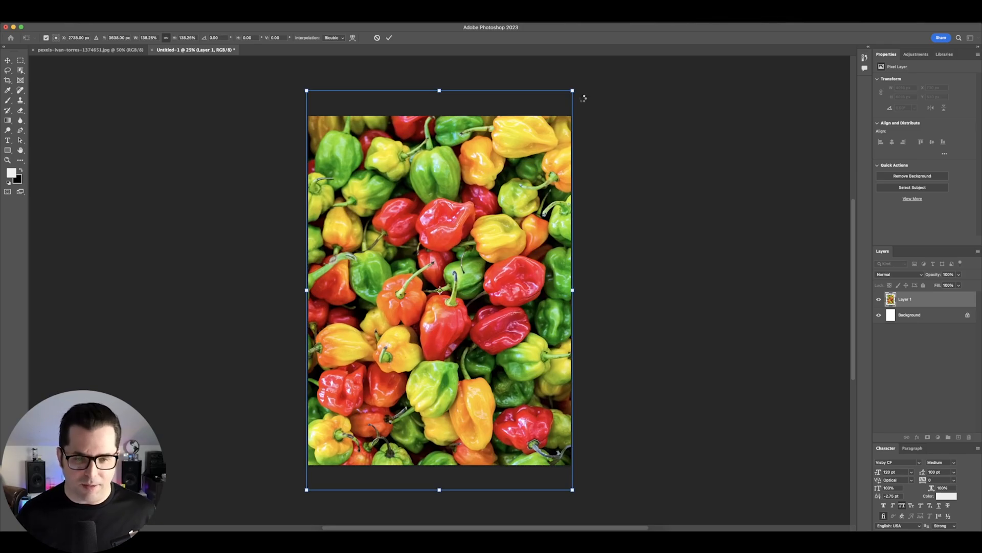
pyautogui.press('Return')
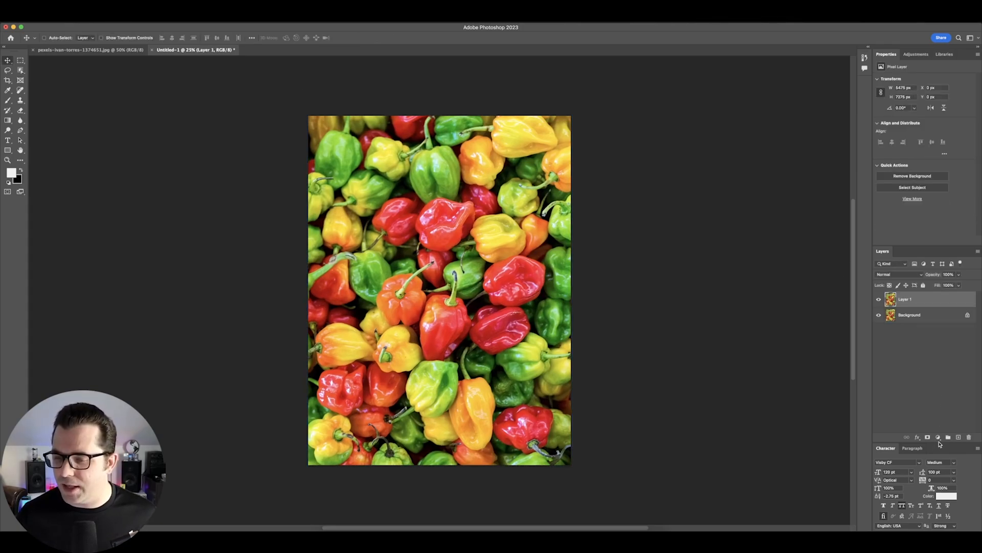
# Step: Add a Threshold adjustment layer at level 138 above the chilies photo and set its blend mode to Darken
pyautogui.click(937, 437)
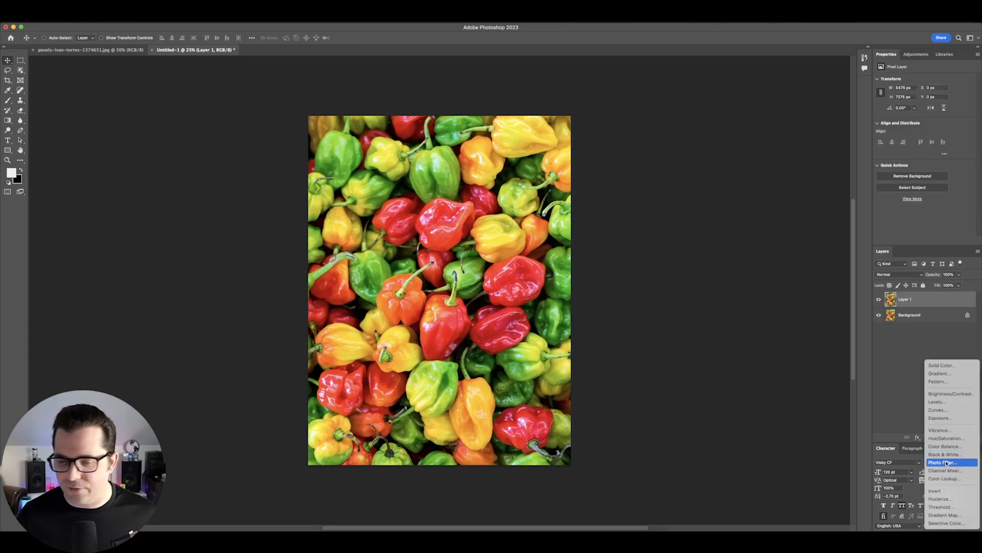
pyautogui.click(941, 506)
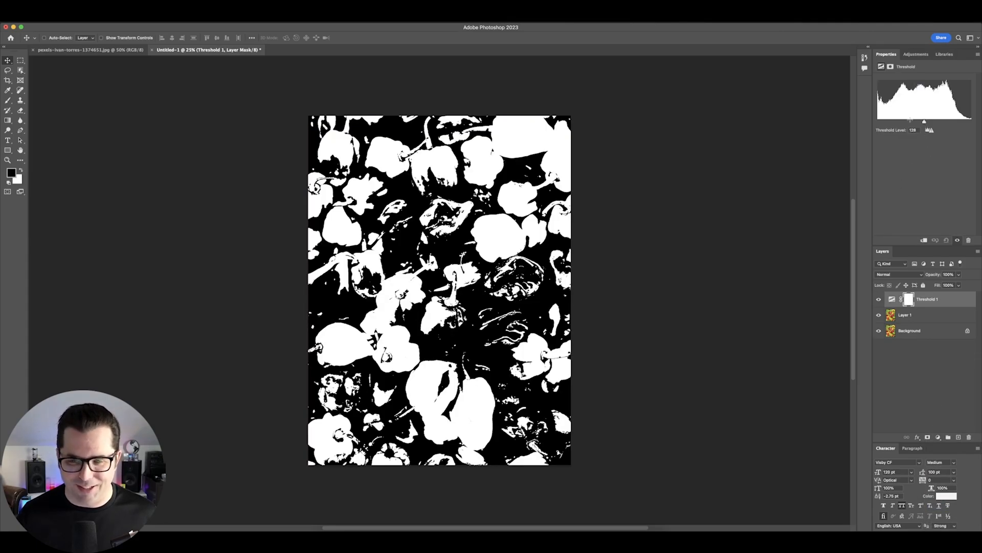
pyautogui.moveTo(924, 122); pyautogui.dragTo(928, 122)
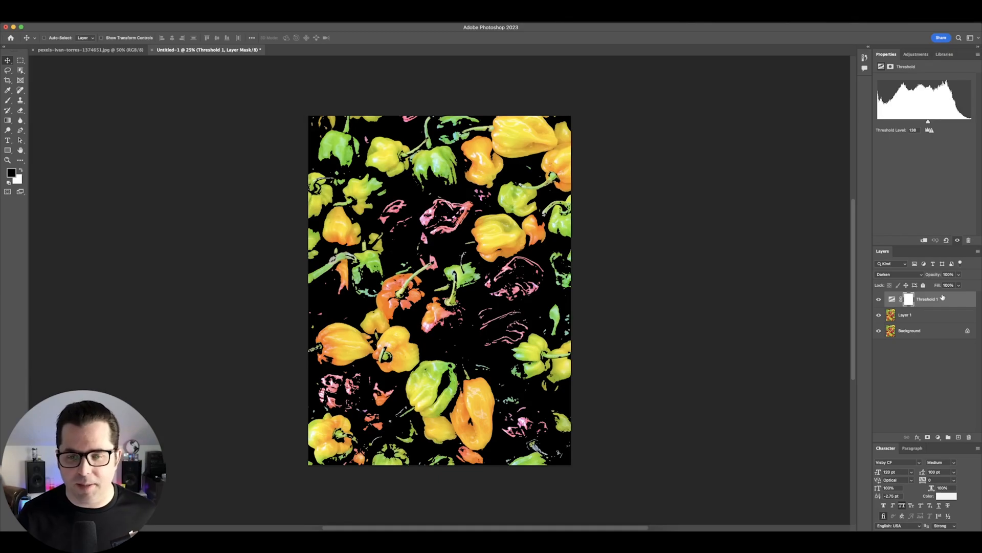
pyautogui.hotkey('shift', '+')
pyautogui.hotkey('shift', '+')
pyautogui.hotkey('shift', '+')
pyautogui.hotkey('shift', '+')
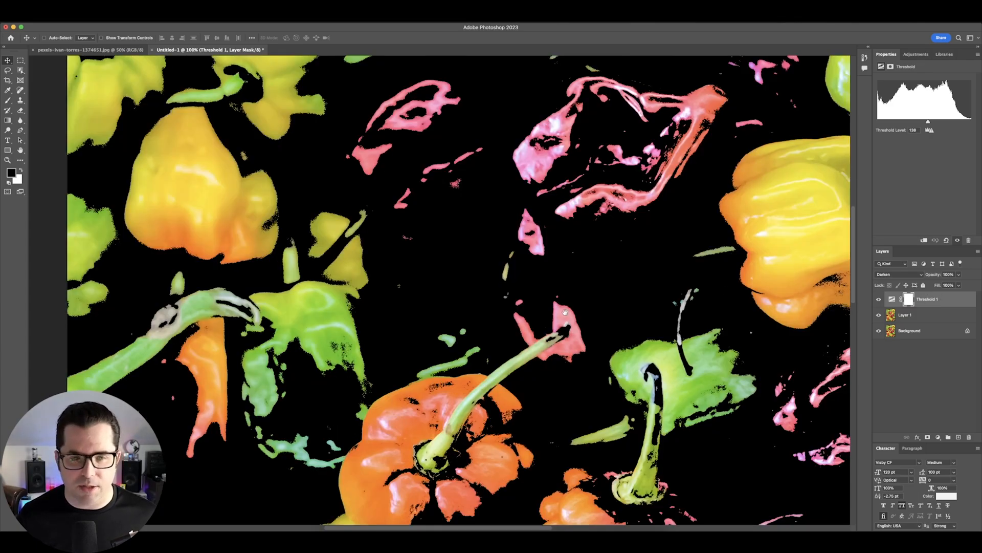
# Step: Add a Hue/Saturation adjustment directly above Layer 1 and raise the saturation to about +86
pyautogui.moveTo(565, 312); pyautogui.dragTo(520, 357)
pyautogui.click(935, 316)
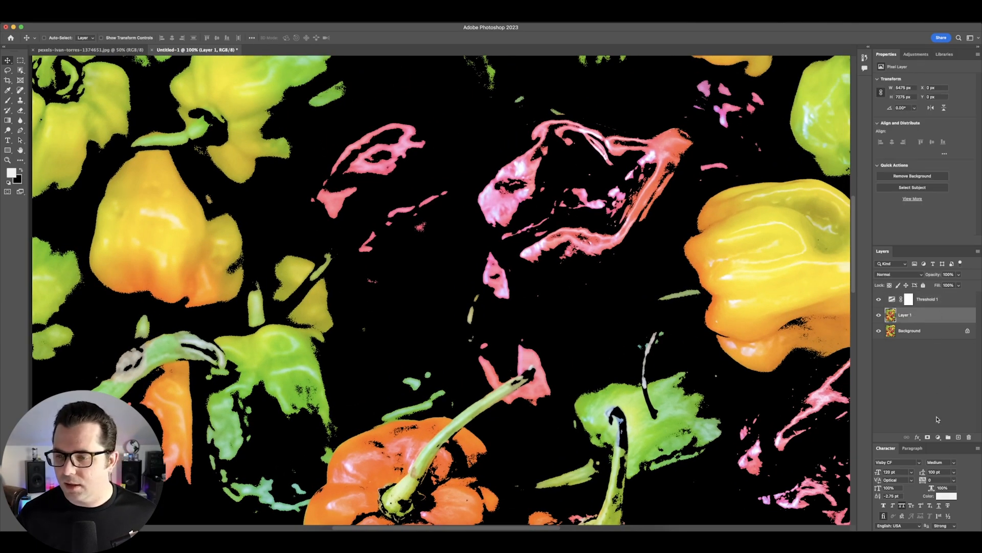
pyautogui.click(937, 437)
pyautogui.click(946, 519)
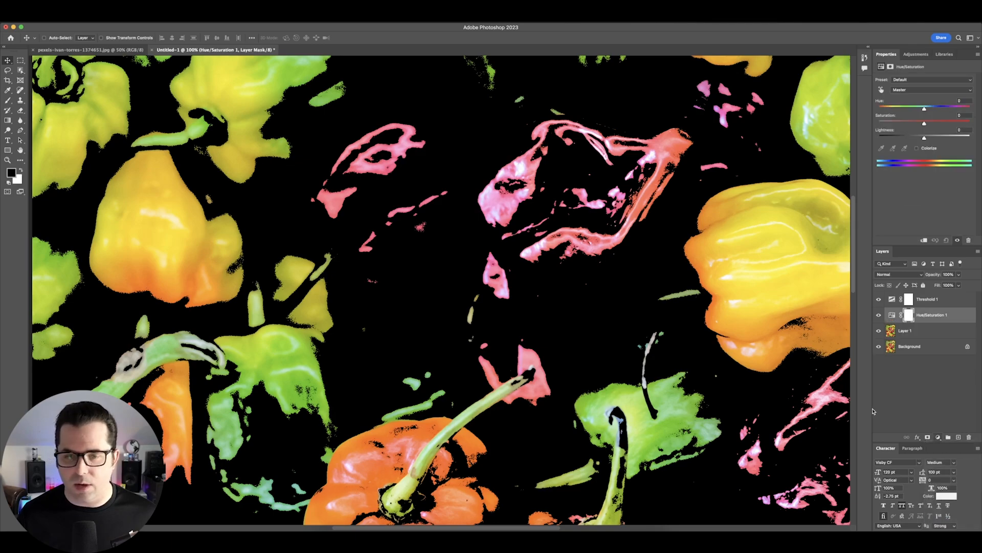
pyautogui.moveTo(924, 123); pyautogui.dragTo(966, 123)
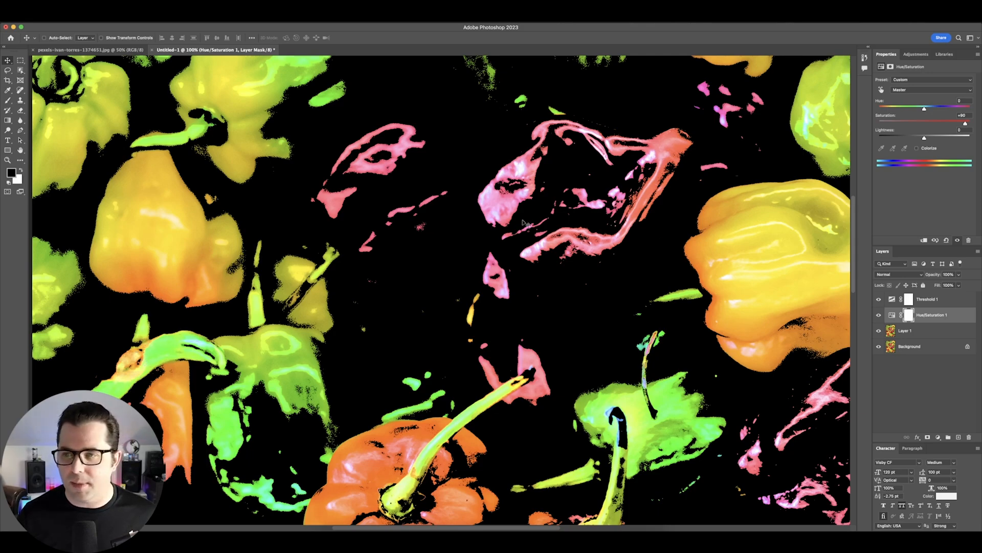
# Step: Switch to Finder and open the Grunge Textures folder inside the Resources folder of ! Design
pyautogui.scroll(3, 544, 228)
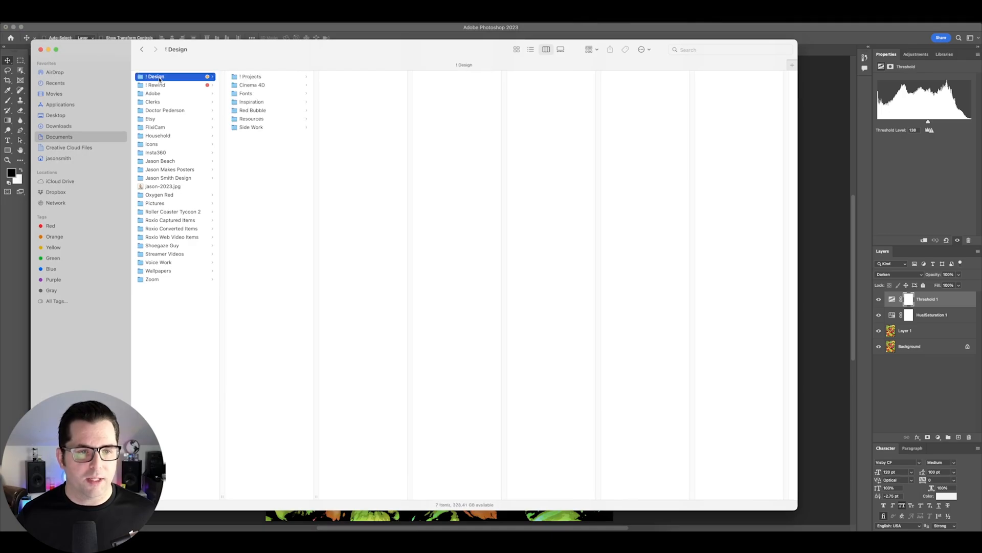
pyautogui.press('Right')
pyautogui.press('Down')
pyautogui.press('Down')
pyautogui.press('Down')
pyautogui.press('Down')
pyautogui.press('Down')
pyautogui.press('Right')
pyautogui.press('Down')
pyautogui.press('Down')
pyautogui.press('Down')
pyautogui.press('Down')
pyautogui.press('Down')
pyautogui.press('Down')
pyautogui.press('Down')
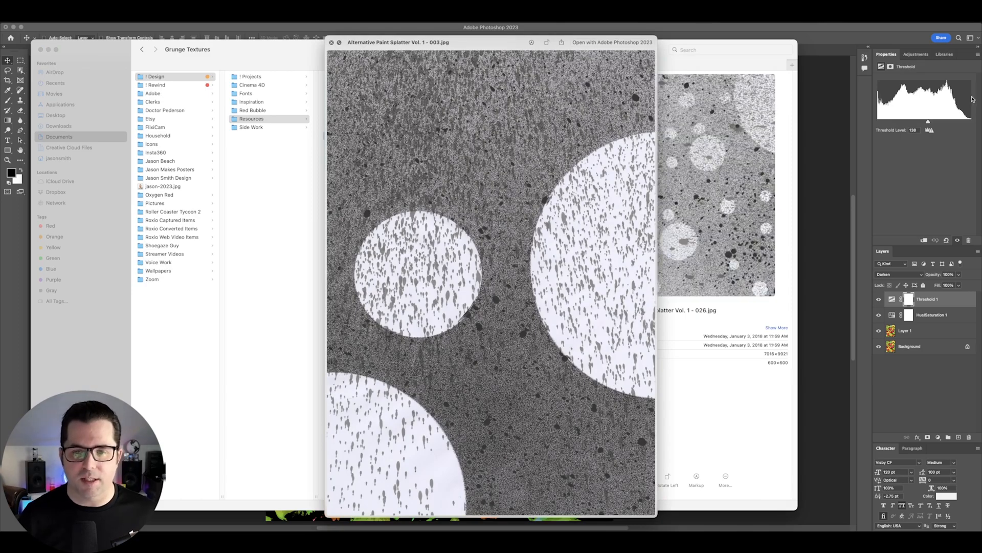
# Step: Preview the grunge textures and open Distressed & Wrinkled Paper Vol. 1 - 02.jpg in Photoshop
pyautogui.press('Right')
pyautogui.press('Right')
pyautogui.press('Right')
pyautogui.press('Right')
pyautogui.press('Right')
pyautogui.press('Right')
pyautogui.press('Right')
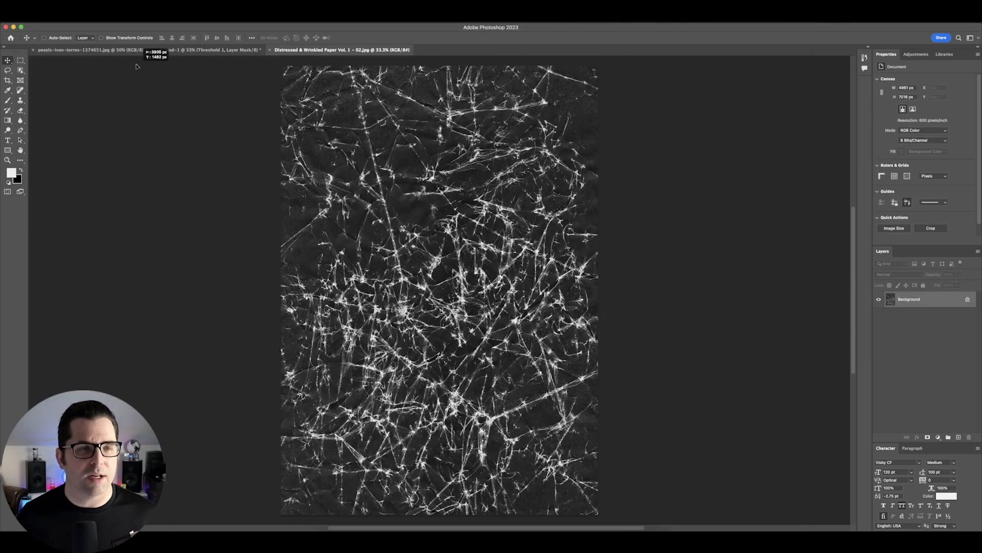
# Step: Copy the wrinkled paper texture into the poster document as the top layer and centre it on the canvas
pyautogui.moveTo(137, 67); pyautogui.dragTo(513, 274)
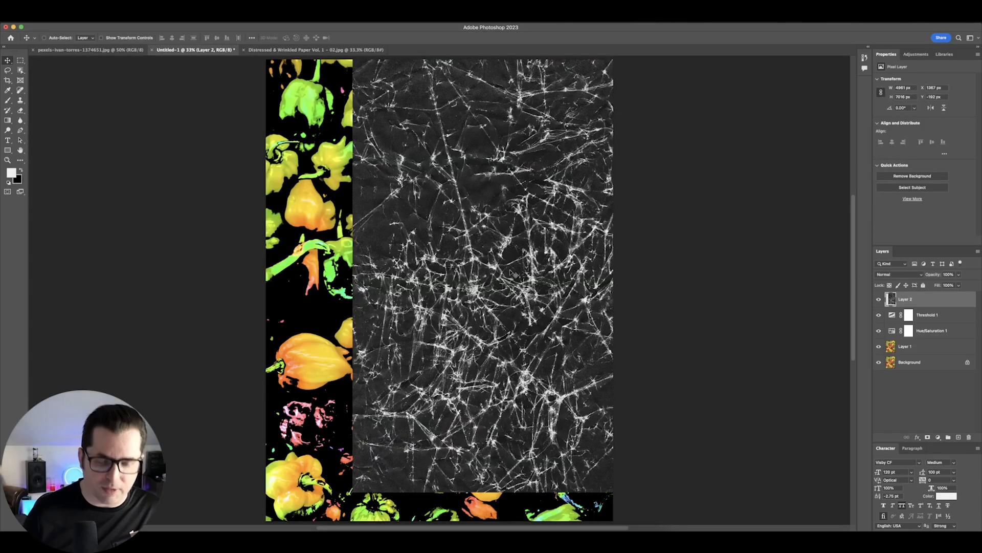
pyautogui.press('super+a')
pyautogui.click(172, 38)
pyautogui.click(217, 38)
pyautogui.press('super+d')
# Step: Scale the wrinkled paper texture from its centre to 113.78% so it covers the whole canvas
pyautogui.press('super+minus')
pyautogui.press('super+t')
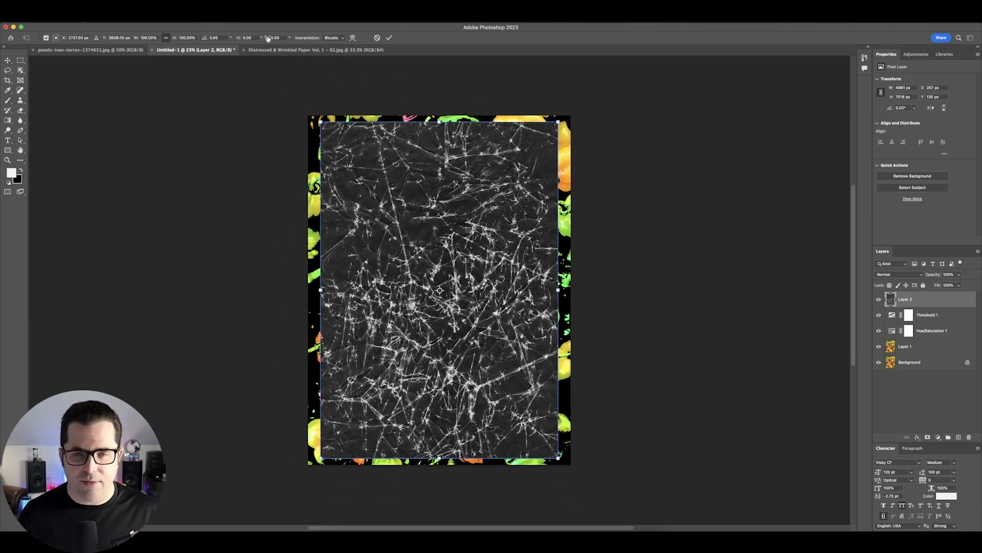
pyautogui.moveTo(558, 290); pyautogui.dragTo(575, 290)
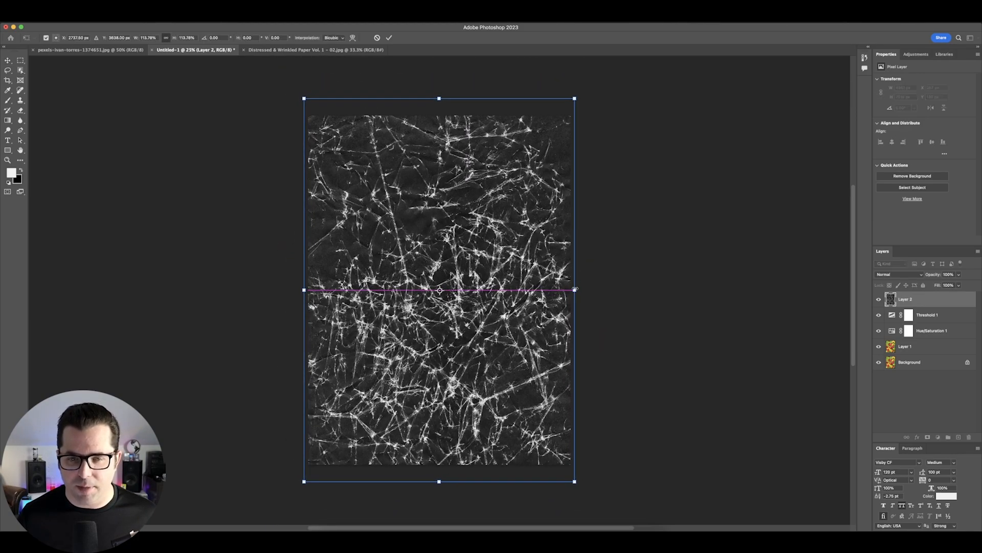
pyautogui.press('Return')
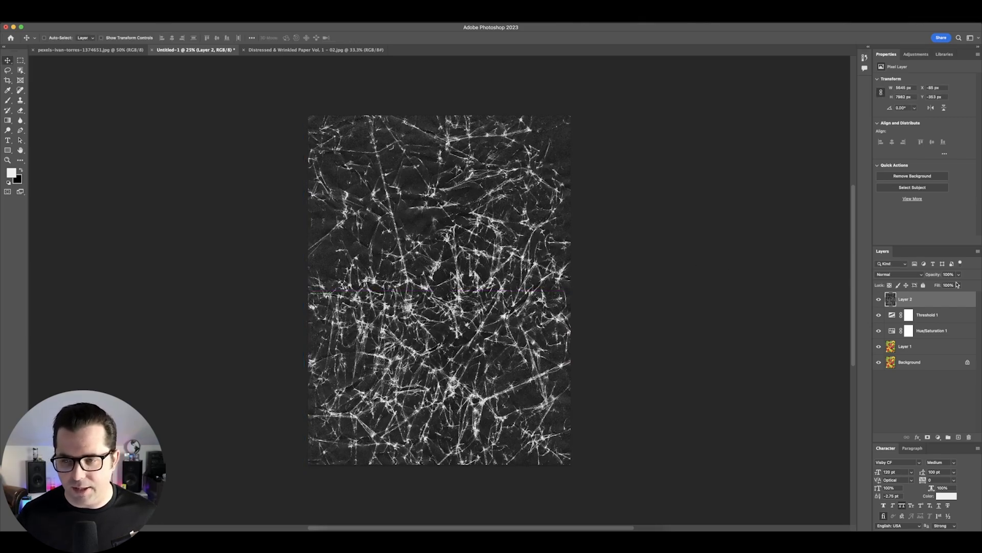
# Step: Try successive blend modes on the wrinkled paper texture layer and settle on Lighten
pyautogui.hotkey('shift', '+')
pyautogui.hotkey('shift', '+')
pyautogui.hotkey('shift', '+')
pyautogui.hotkey('shift', '+')
pyautogui.hotkey('shift', '+')
pyautogui.hotkey('shift', '+')
pyautogui.hotkey('shift', '+')
pyautogui.hotkey('shift', '+')
pyautogui.hotkey('shift', '-')
pyautogui.press('v')
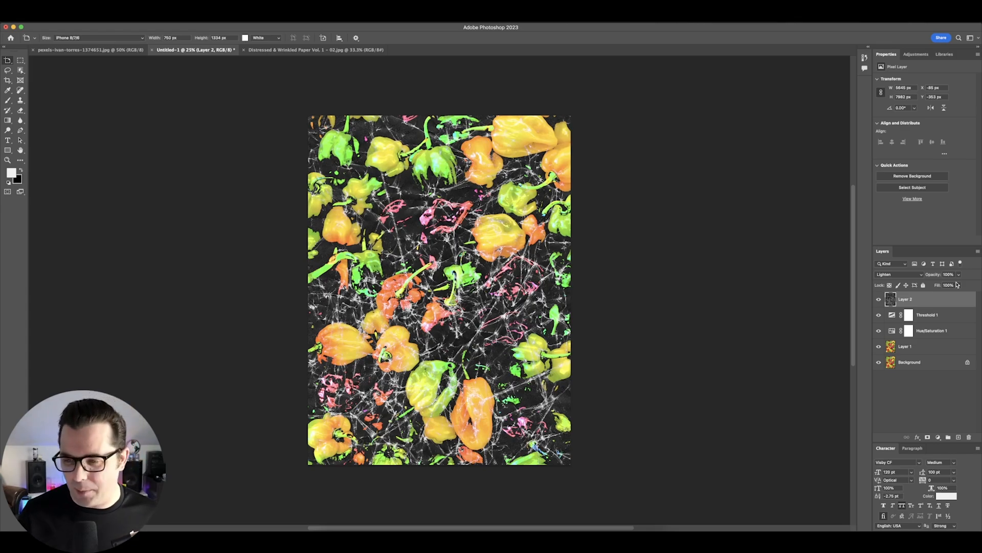
pyautogui.press('v')
pyautogui.hotkey('shift', '-')
pyautogui.hotkey('shift', '+')
pyautogui.hotkey('shift', '-')
pyautogui.hotkey('shift', '+')
pyautogui.press('v')
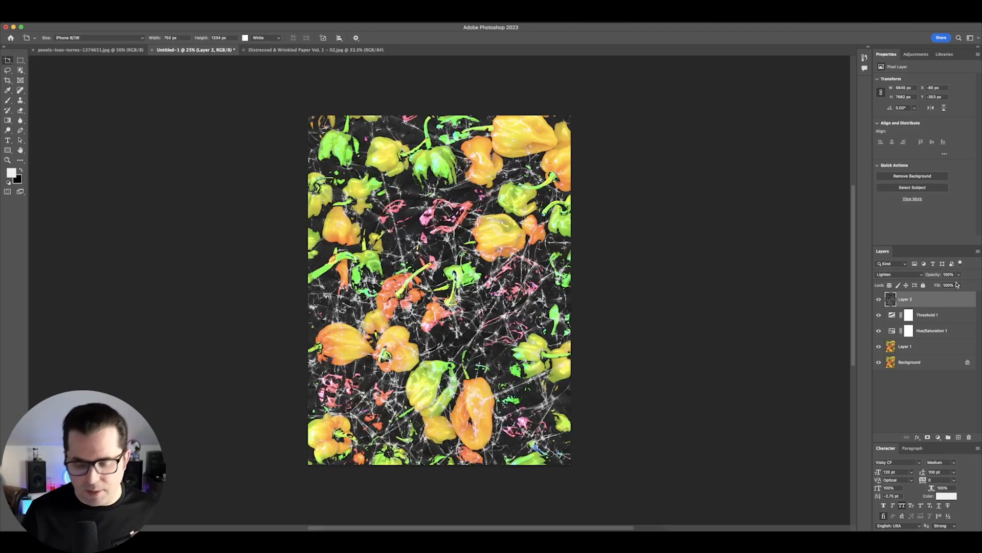
# Step: Add a Curves adjustment layer above the wrinkled paper texture and clip it to that layer
pyautogui.press('super+plus')
pyautogui.press('super+plus')
pyautogui.press('super+plus')
pyautogui.press('super+plus')
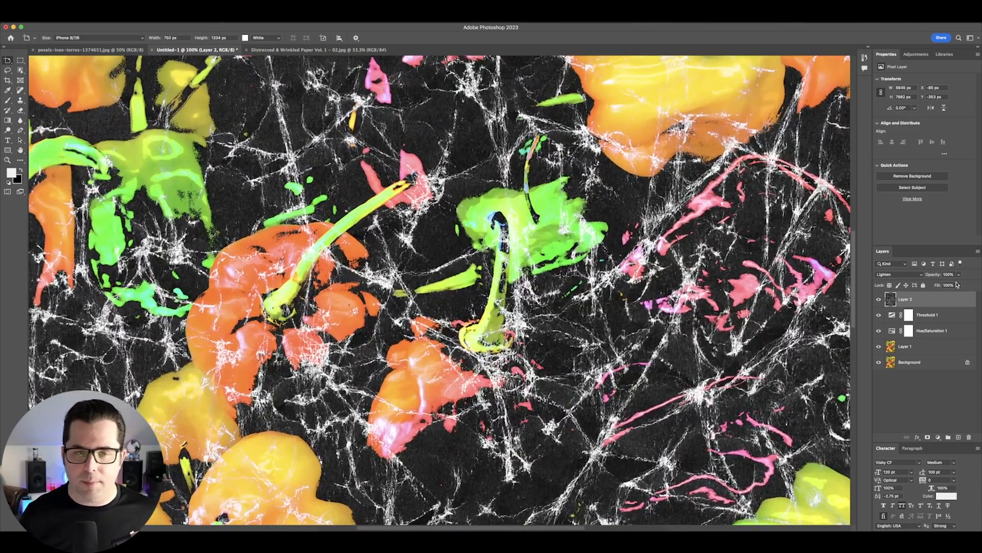
pyautogui.moveTo(313, 268); pyautogui.dragTo(529, 286)
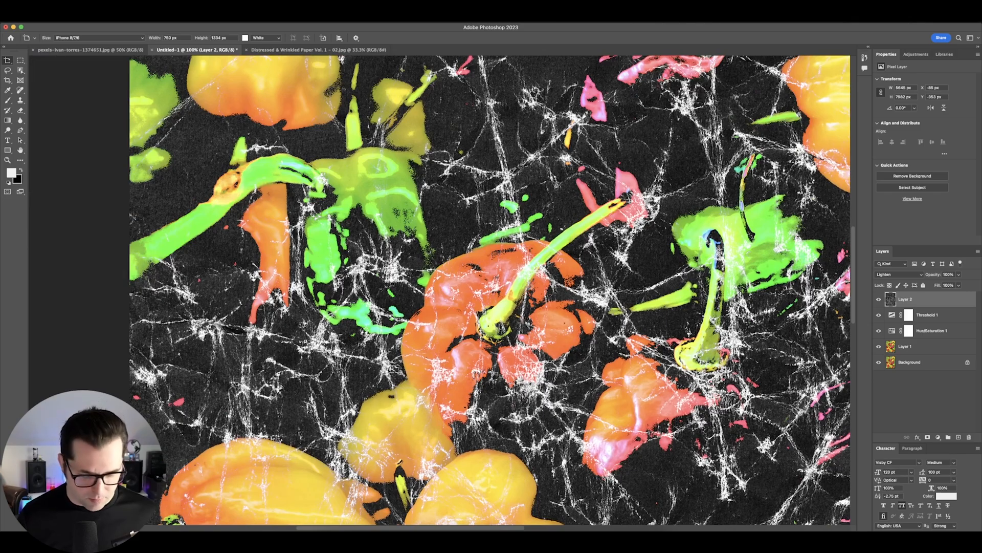
pyautogui.moveTo(605, 250); pyautogui.dragTo(465, 346)
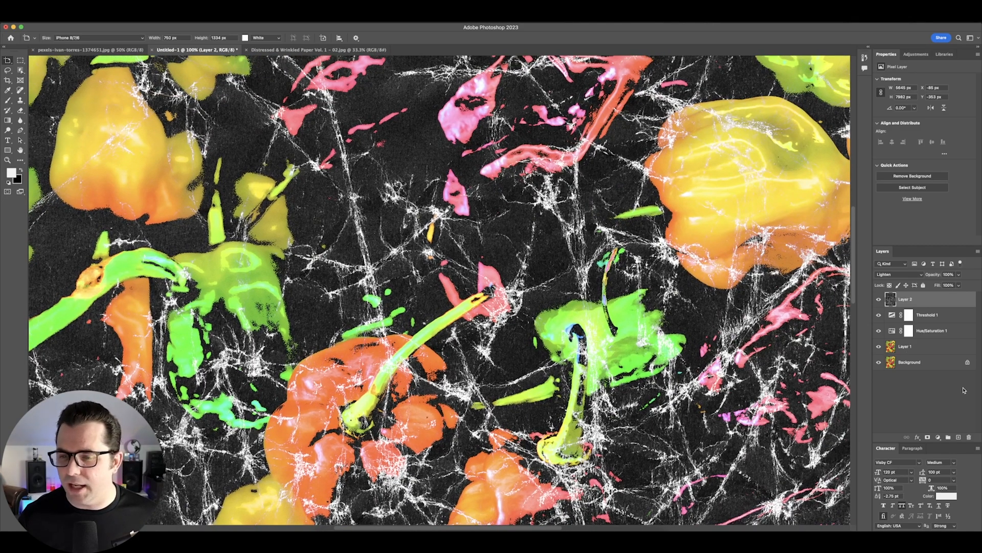
pyautogui.click(938, 437)
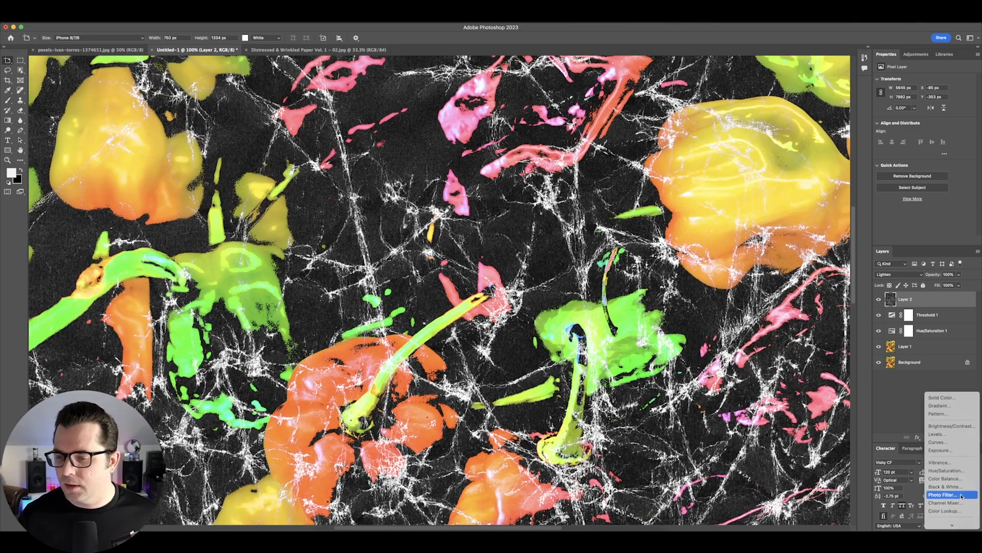
pyautogui.click(961, 442)
pyautogui.press('v')
pyautogui.click(956, 312)
pyautogui.keyDown('shift'); pyautogui.click(956, 305); pyautogui.keyUp('shift')
pyautogui.keyDown('alt'); pyautogui.click(959, 307); pyautogui.keyUp('alt')
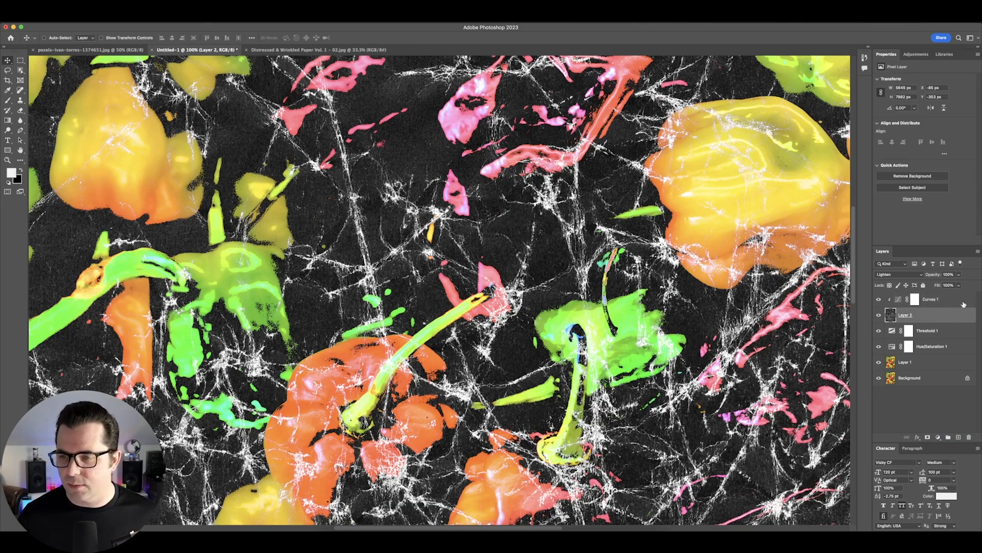
# Step: Bend the Curves adjustment's RGB curve downward at input 97, output 64 to darken the wrinkled paper texture
pyautogui.click(963, 304)
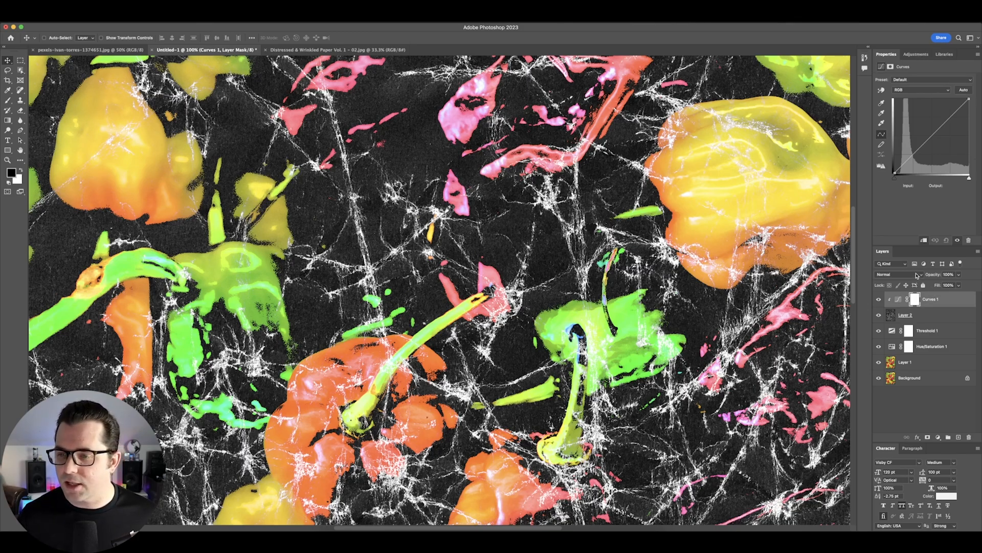
pyautogui.moveTo(921, 146); pyautogui.dragTo(922, 156)
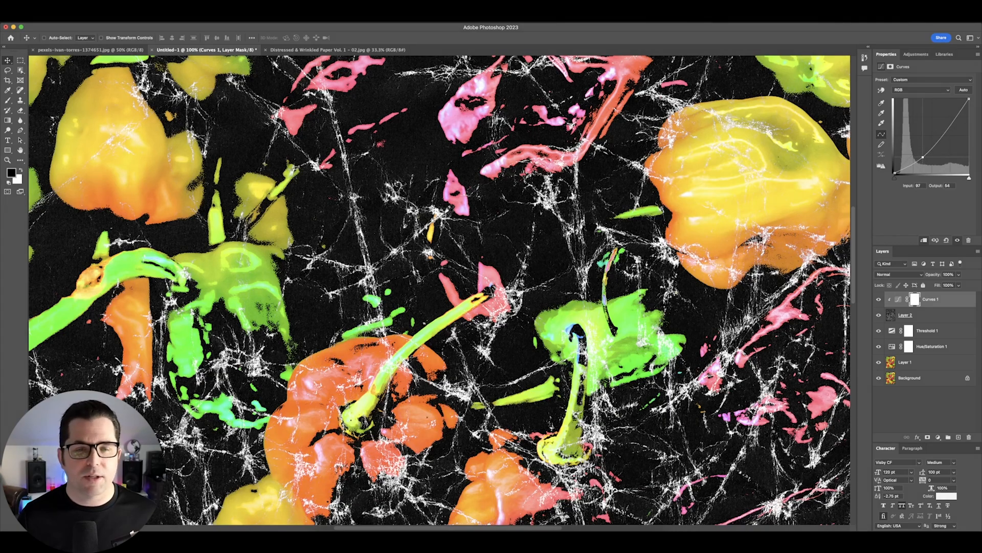
pyautogui.moveTo(443, 283); pyautogui.dragTo(494, 264)
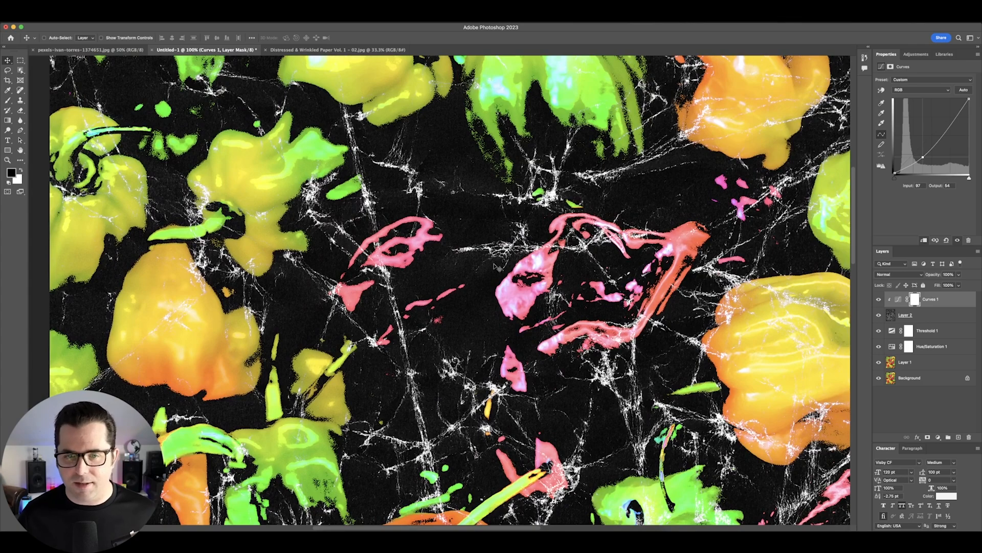
pyautogui.hotkey('shift', 'v')
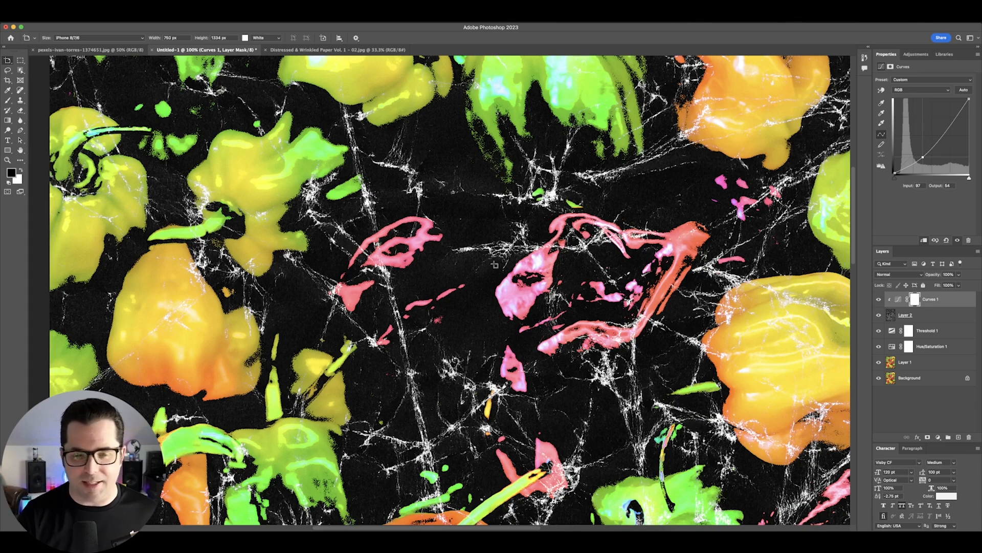
pyautogui.scroll(-5, 495, 264)
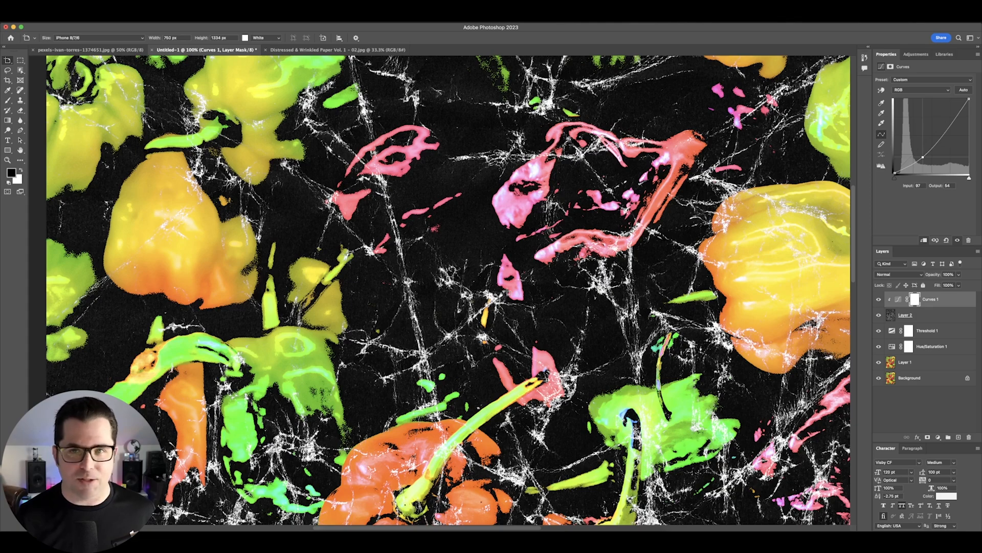
pyautogui.press('super+0')
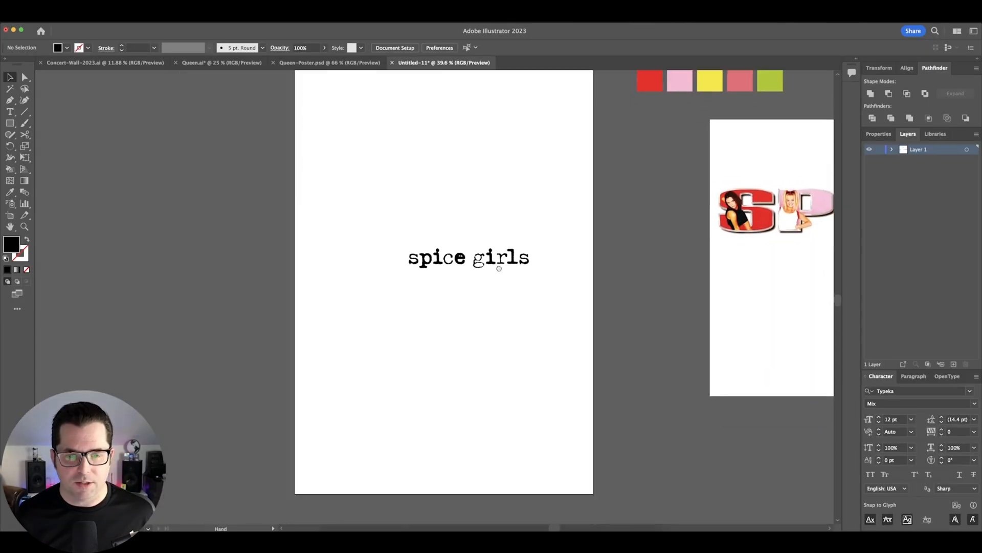
# Step: Switch to Illustrator and set the letter i of "spice" in the "spice girls" text to the Regular style of Typeka
pyautogui.hscroll(3, 398, 277)
pyautogui.scroll(2, 398, 279)
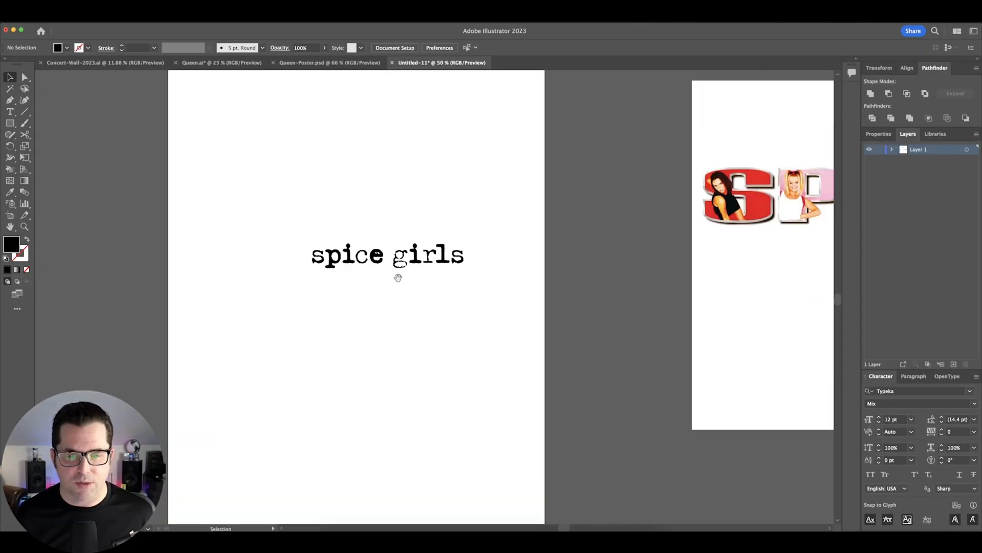
pyautogui.moveTo(398, 280); pyautogui.dragTo(403, 294)
pyautogui.press('t')
pyautogui.moveTo(345, 264); pyautogui.dragTo(333, 264)
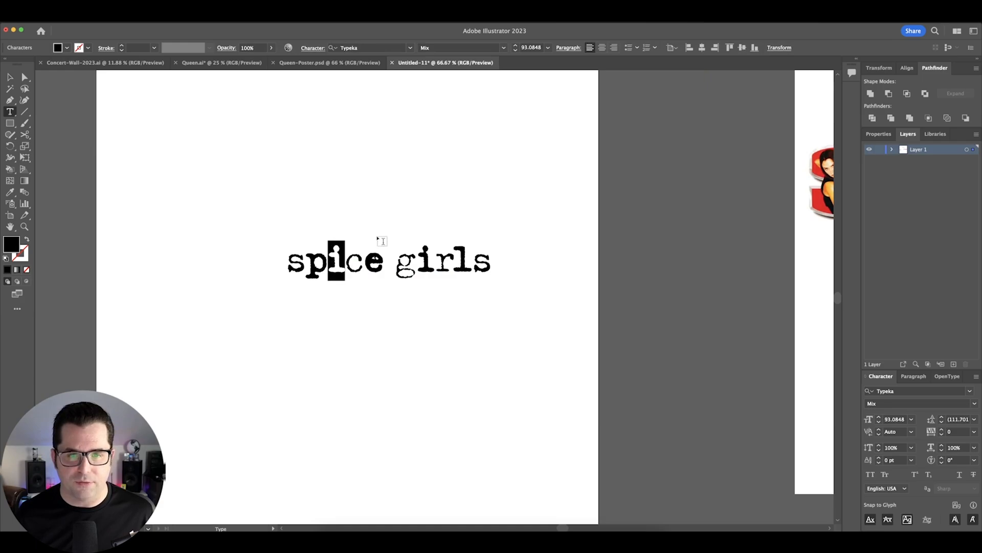
pyautogui.click(503, 48)
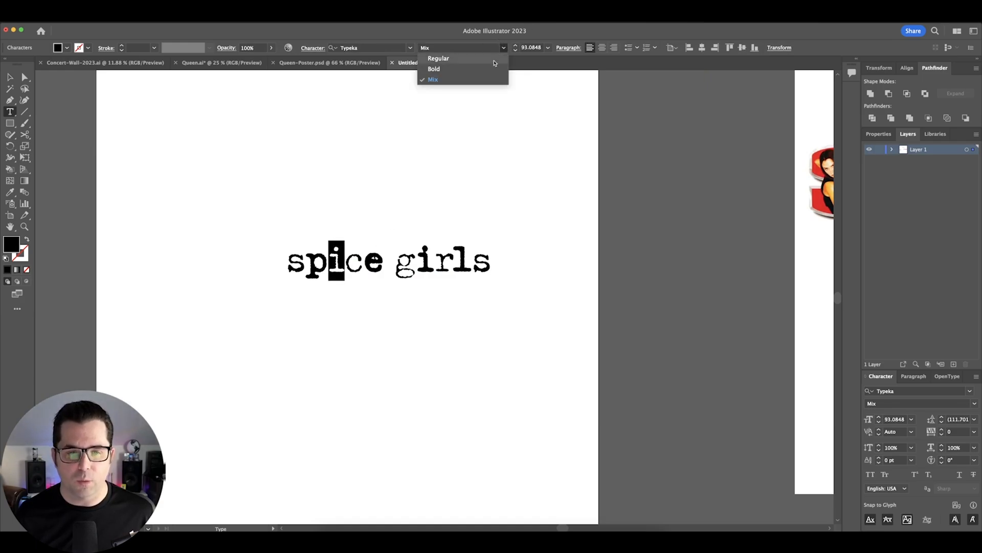
pyautogui.press('Escape')
pyautogui.moveTo(418, 269); pyautogui.dragTo(430, 265)
pyautogui.press('Escape')
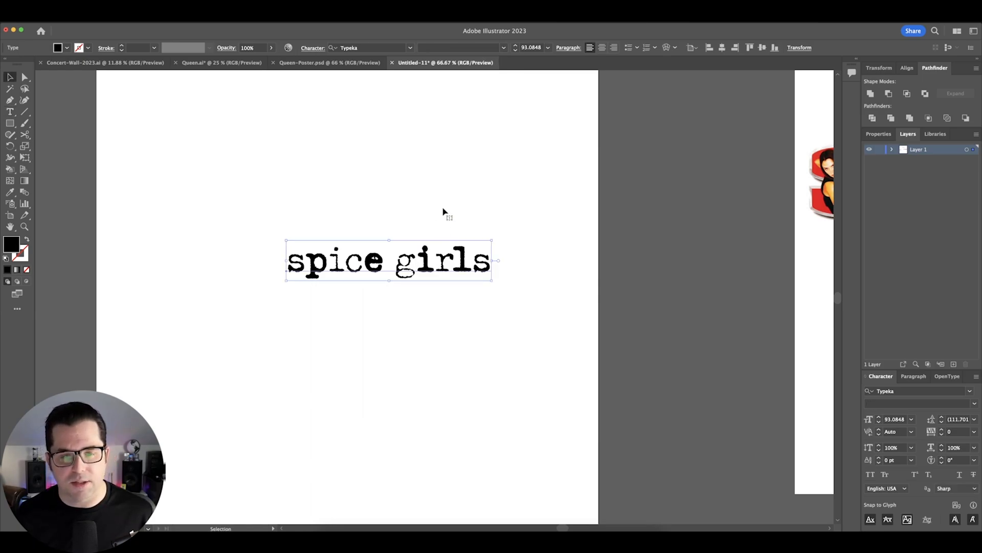
# Step: Set the kerning of the "spice girls" text to Optical
pyautogui.click(446, 211)
pyautogui.moveTo(445, 210); pyautogui.dragTo(588, 287)
pyautogui.press('super+equal')
pyautogui.moveTo(260, 165); pyautogui.dragTo(589, 389)
pyautogui.click(911, 431)
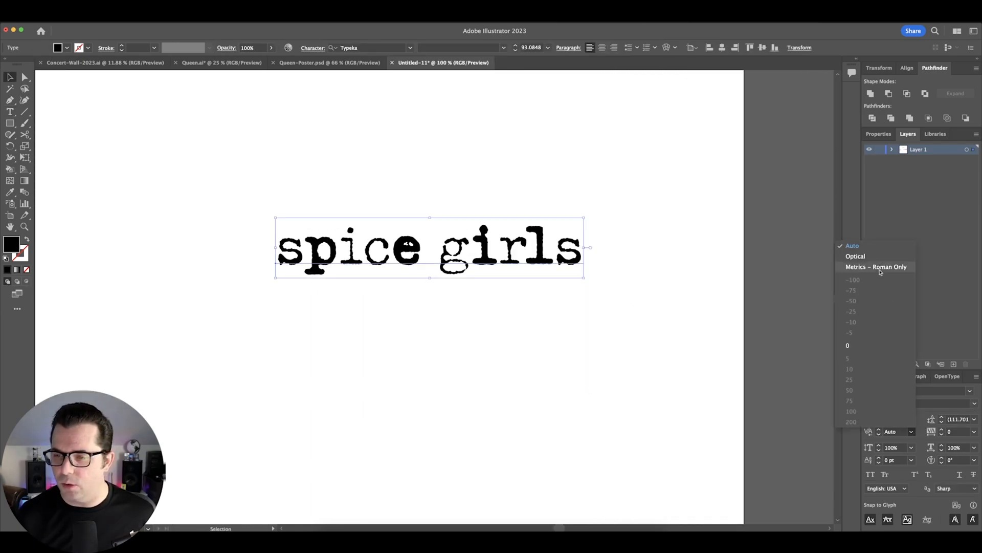
pyautogui.click(876, 257)
pyautogui.click(466, 353)
pyautogui.moveTo(466, 353); pyautogui.dragTo(484, 361)
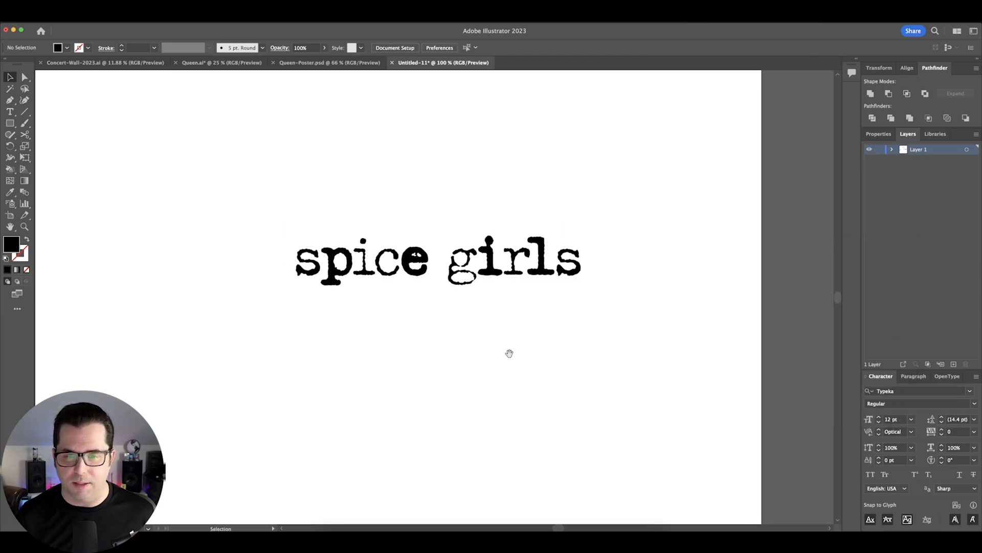
# Step: In the quoted "spice" text, set the letter s to Typeka Bold and the letter p to Regular
pyautogui.moveTo(549, 350); pyautogui.dragTo(559, 362)
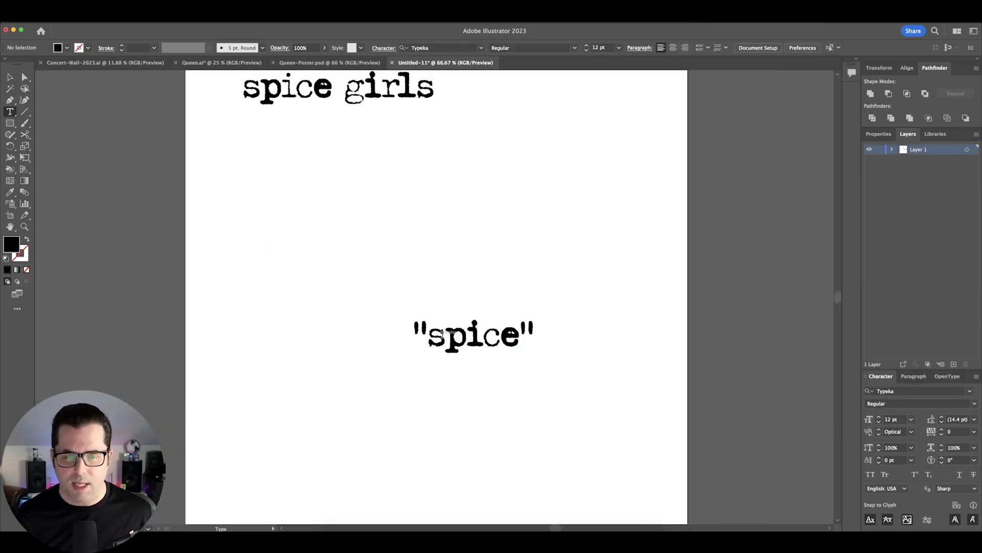
pyautogui.moveTo(444, 335); pyautogui.dragTo(428, 335)
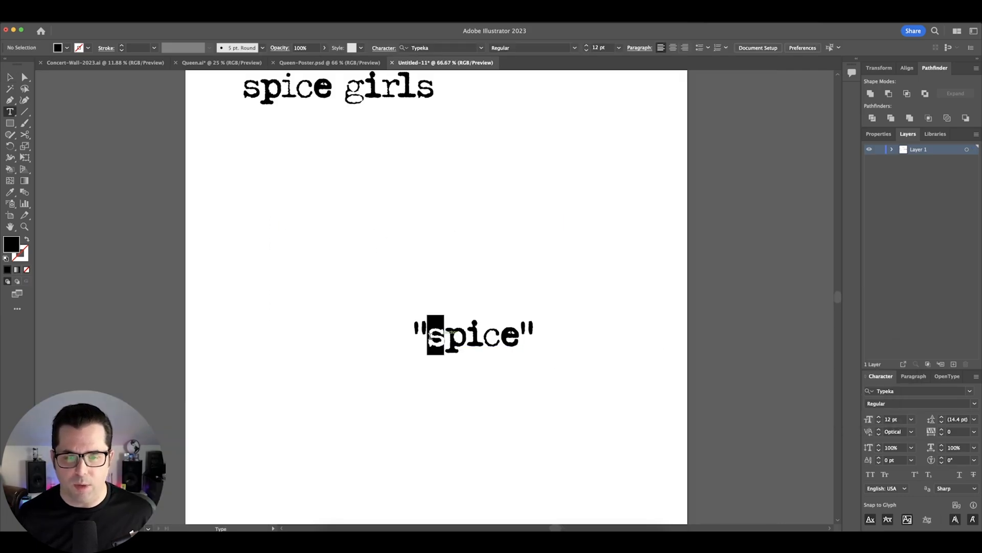
pyautogui.click(503, 48)
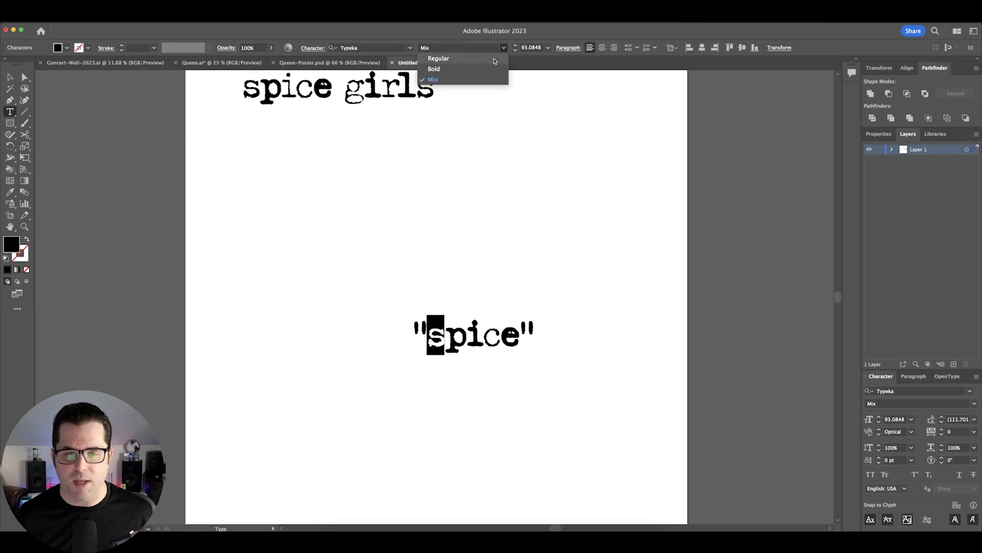
pyautogui.press('Right')
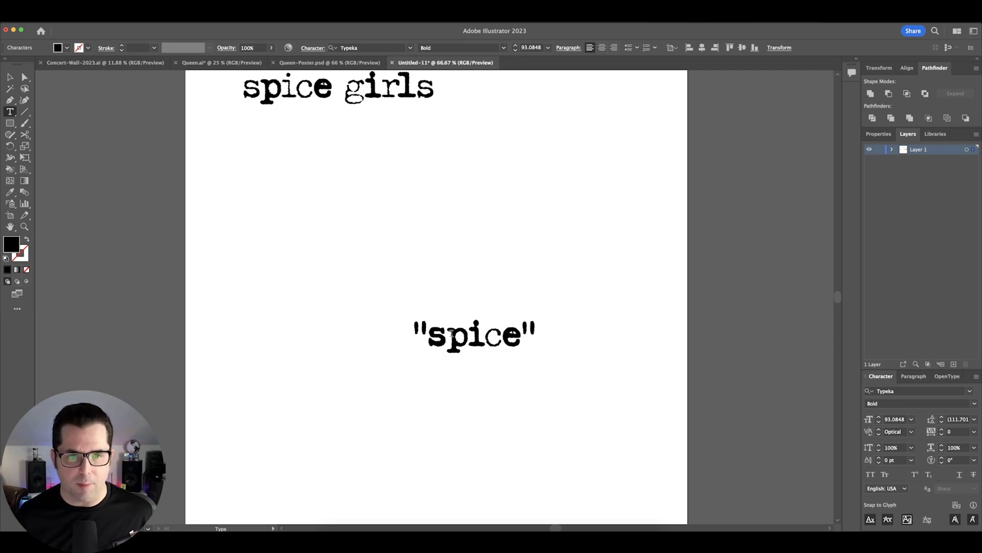
pyautogui.hotkey('shift', 'Right')
pyautogui.click(493, 48)
pyautogui.click(493, 60)
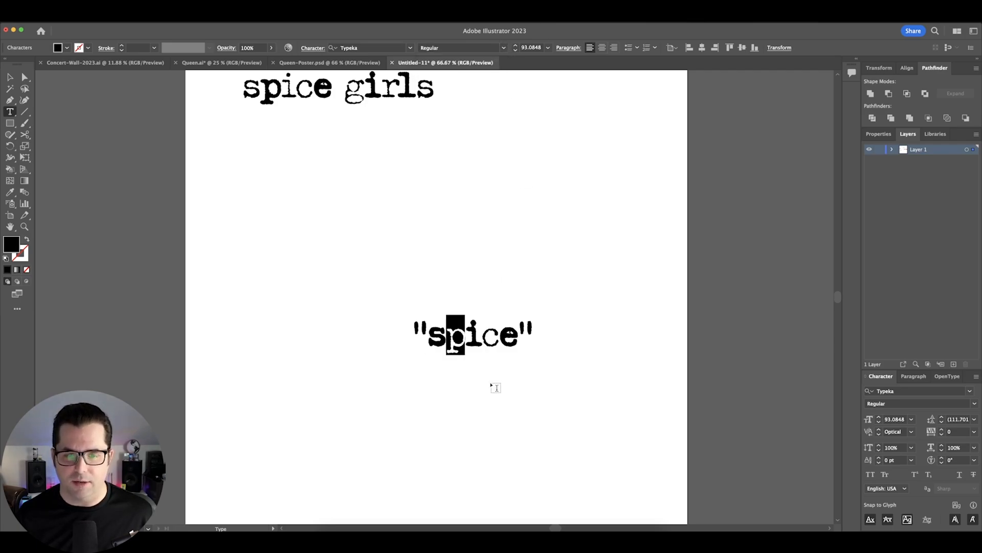
# Step: In the quoted "spice" text, set the letter c to Typeka Bold and the letter e to Regular
pyautogui.press('Right')
pyautogui.hotkey('shift', 'Right')
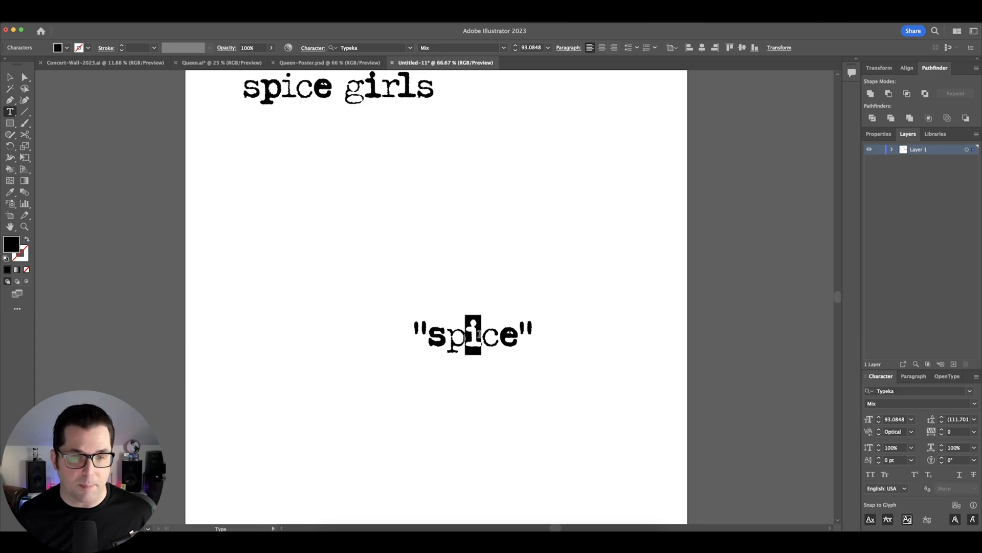
pyautogui.press('Right')
pyautogui.hotkey('shift', 'Right')
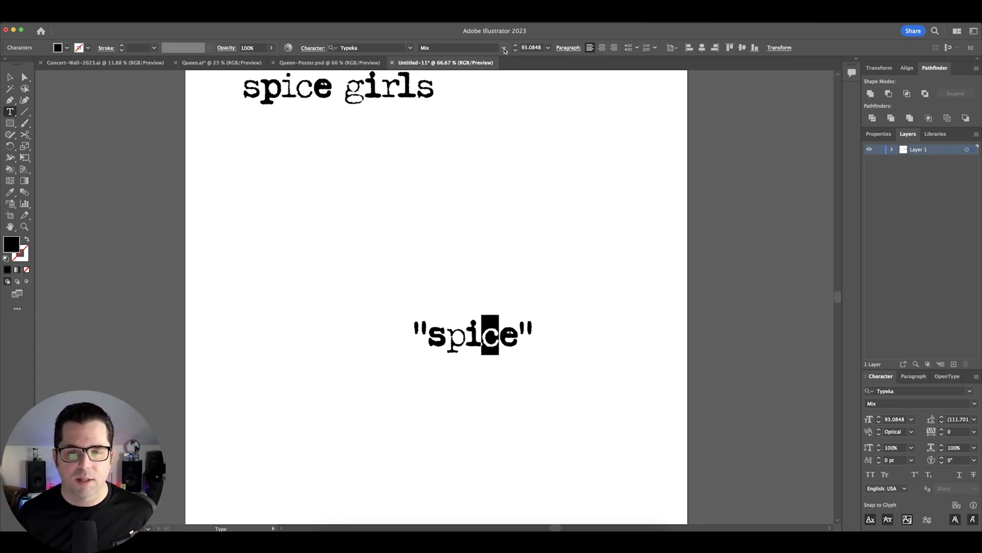
pyautogui.click(504, 48)
pyautogui.click(430, 68)
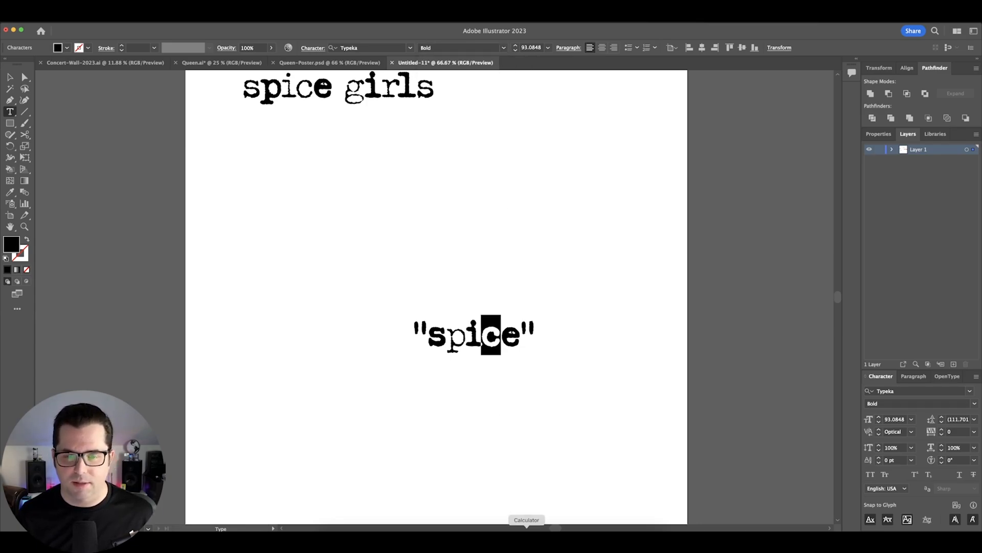
pyautogui.moveTo(502, 337); pyautogui.dragTo(519, 337)
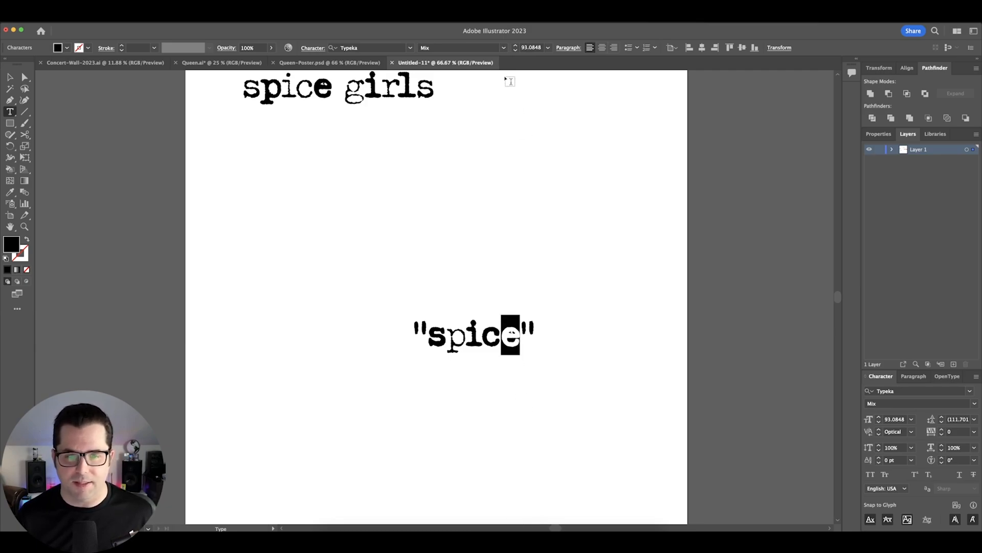
pyautogui.click(504, 48)
pyautogui.click(429, 68)
pyautogui.press('Escape')
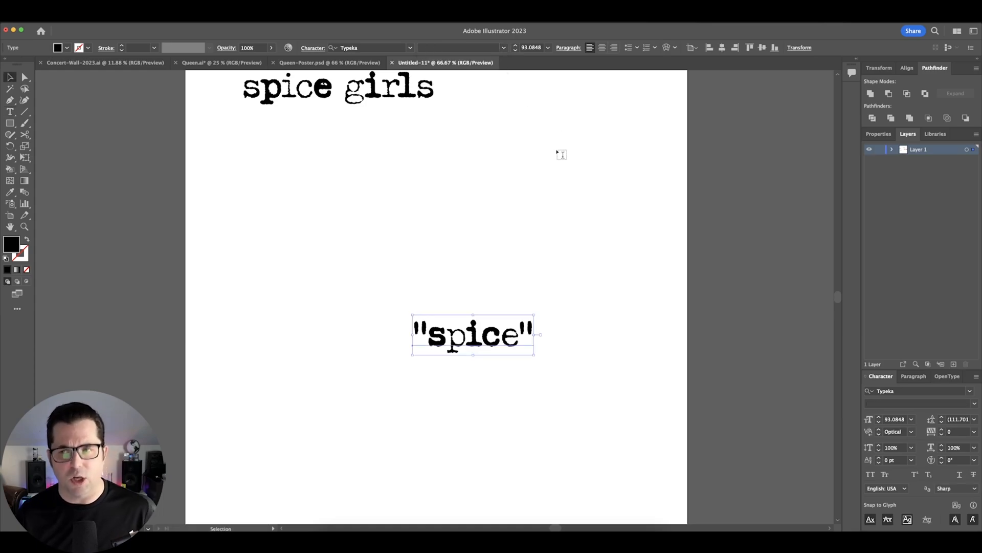
pyautogui.click(565, 172)
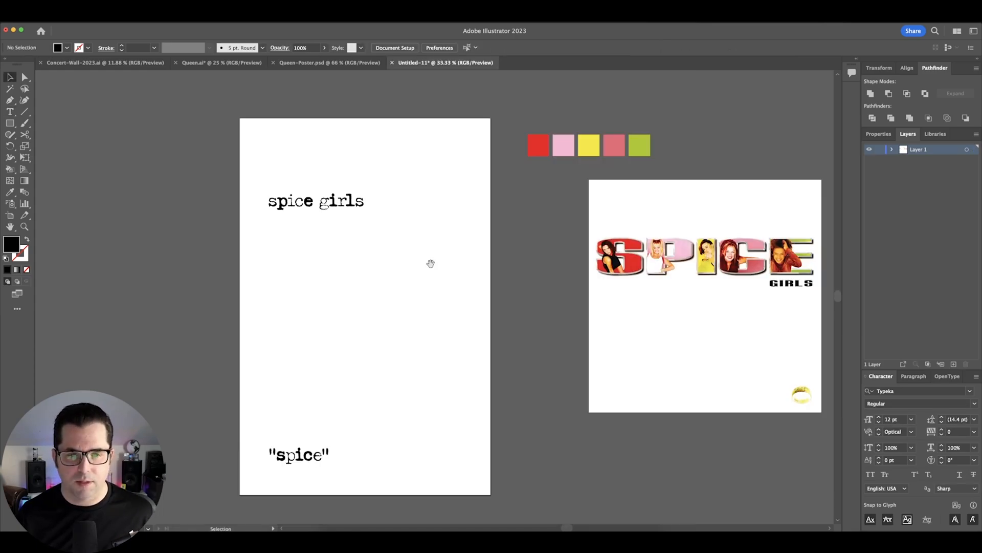
# Step: Place a duplicate of the quoted "spice" text above and to the right of the original on the artboard
pyautogui.moveTo(387, 245); pyautogui.dragTo(452, 242)
pyautogui.click(347, 199)
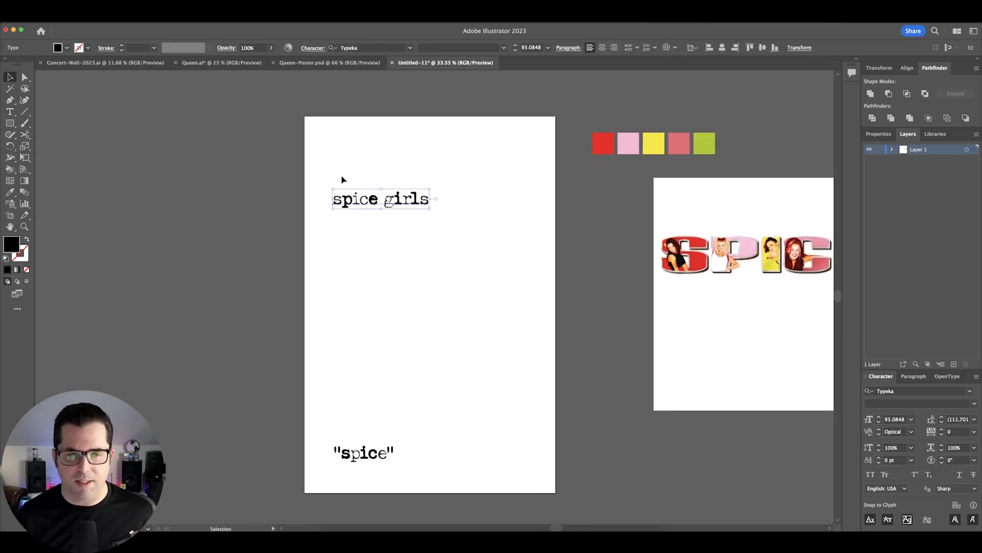
pyautogui.moveTo(431, 211); pyautogui.dragTo(433, 212)
pyautogui.scroll(-1, 451, 225)
pyautogui.hscroll(-1, 450, 225)
pyautogui.moveTo(378, 454); pyautogui.dragTo(491, 388)
pyautogui.press('t')
pyautogui.tripleClick(488, 381)
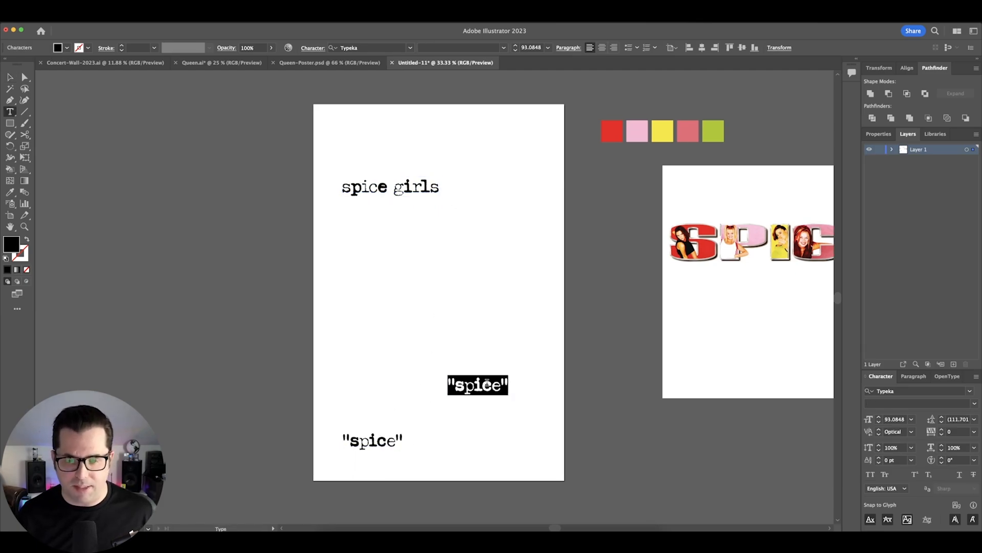
pyautogui.press('Escape')
pyautogui.click(495, 322)
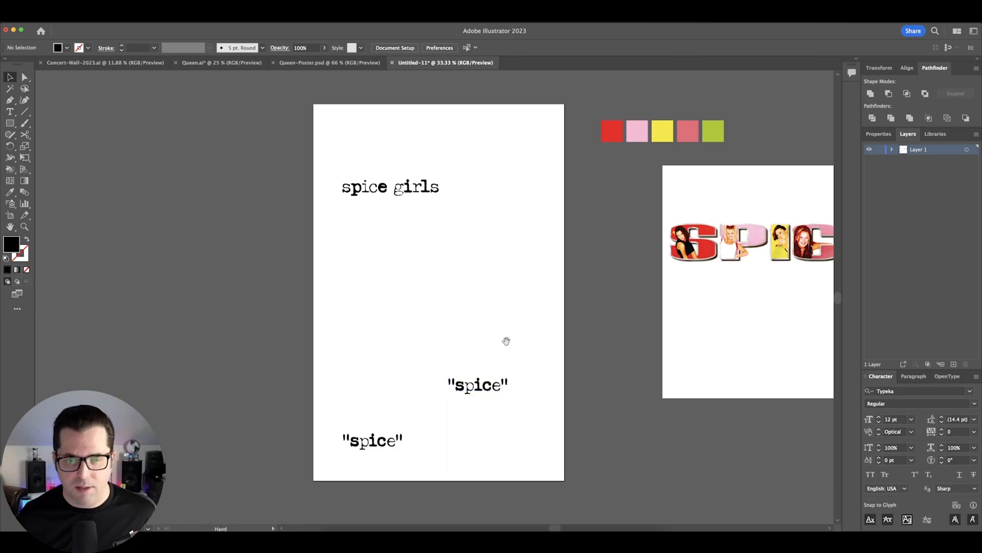
pyautogui.moveTo(506, 340); pyautogui.dragTo(513, 317)
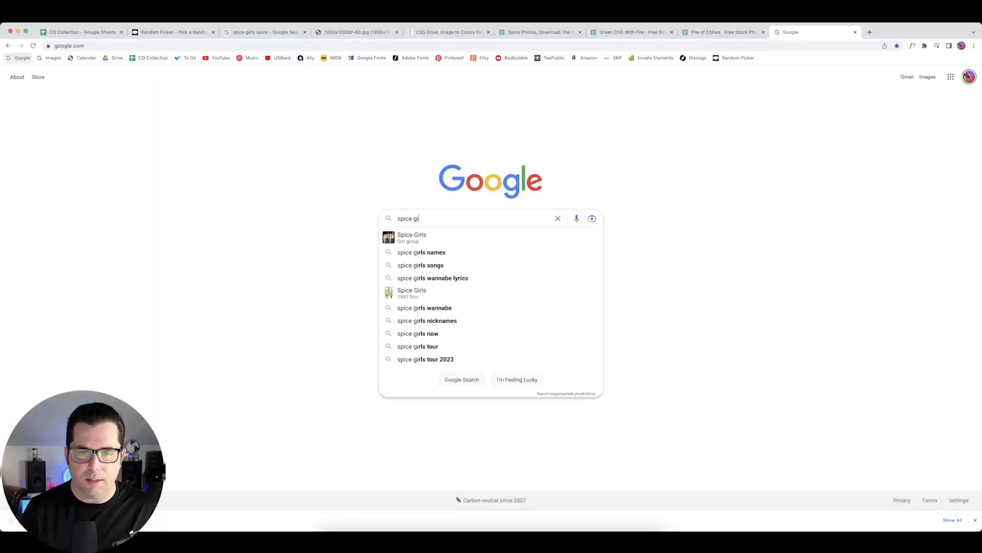
# Step: Search Google in the browser for "spice girls spice"
pyautogui.write('rls spice')
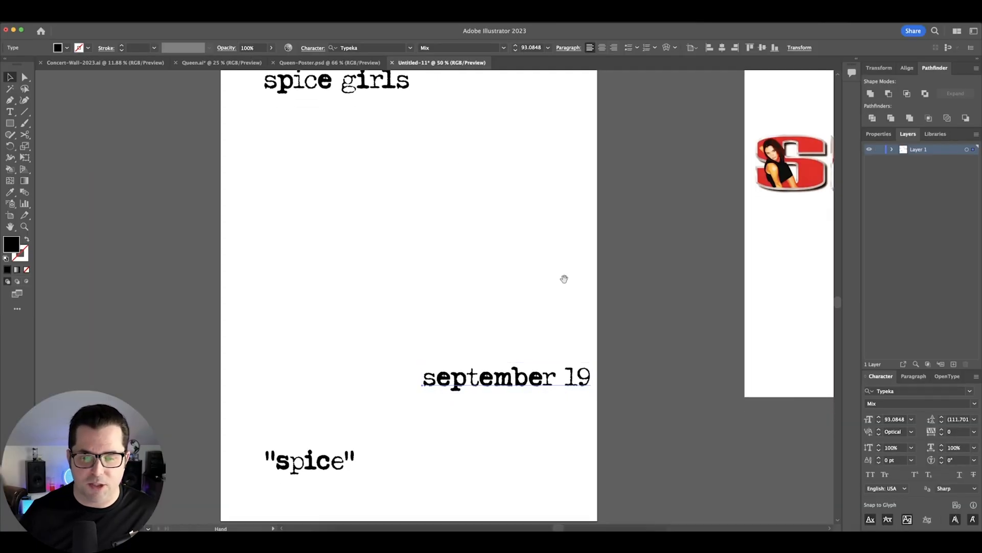
pyautogui.moveTo(512, 332); pyautogui.dragTo(532, 252)
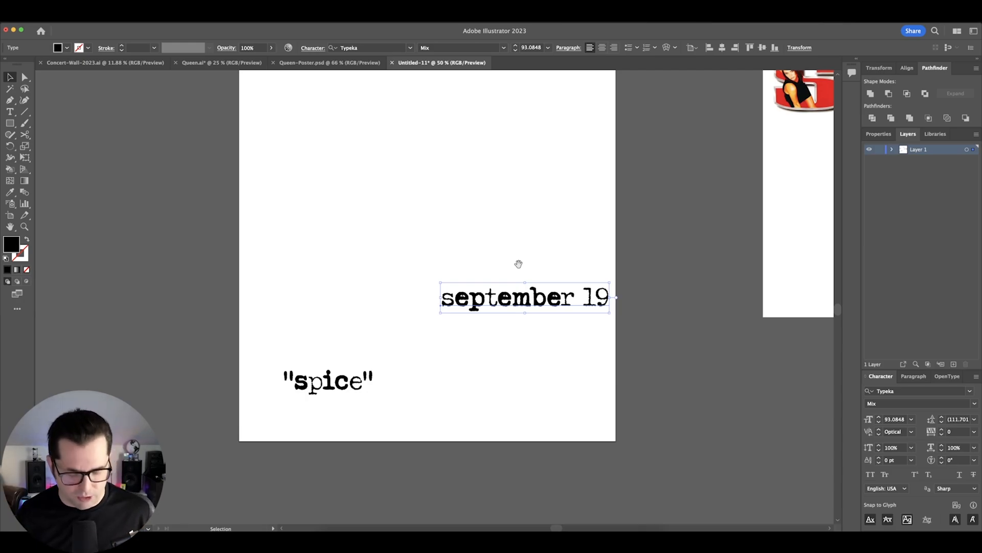
# Step: Shift the quoted "spice" text slightly left and line up "september 19" with it near the artboard's lower edge
pyautogui.click(516, 265)
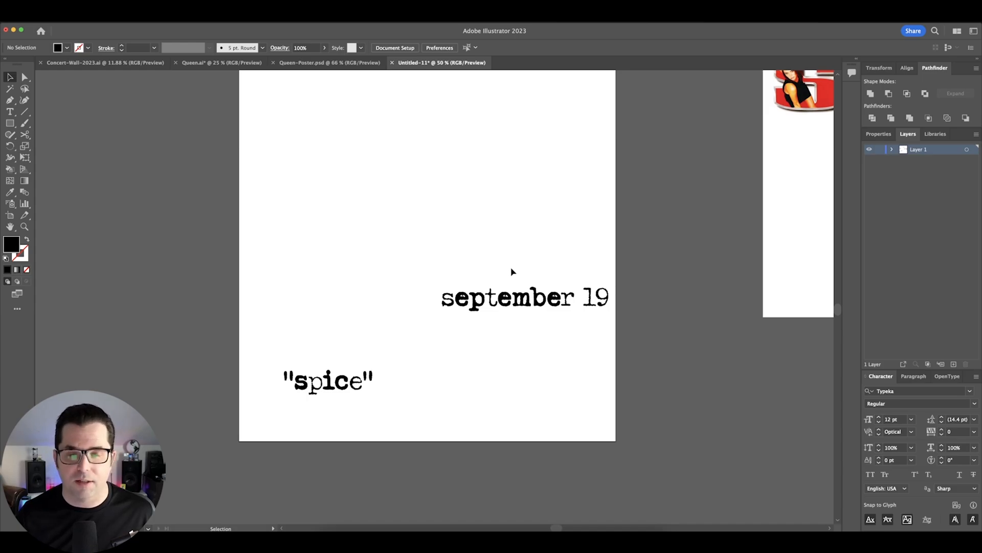
pyautogui.moveTo(510, 269); pyautogui.dragTo(499, 281)
pyautogui.click(521, 319)
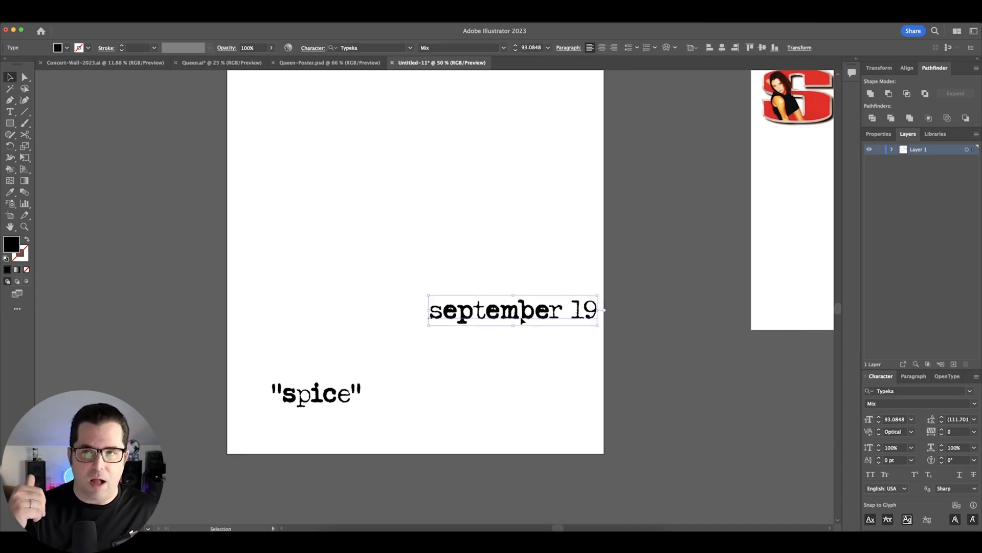
pyautogui.moveTo(363, 403); pyautogui.dragTo(347, 403)
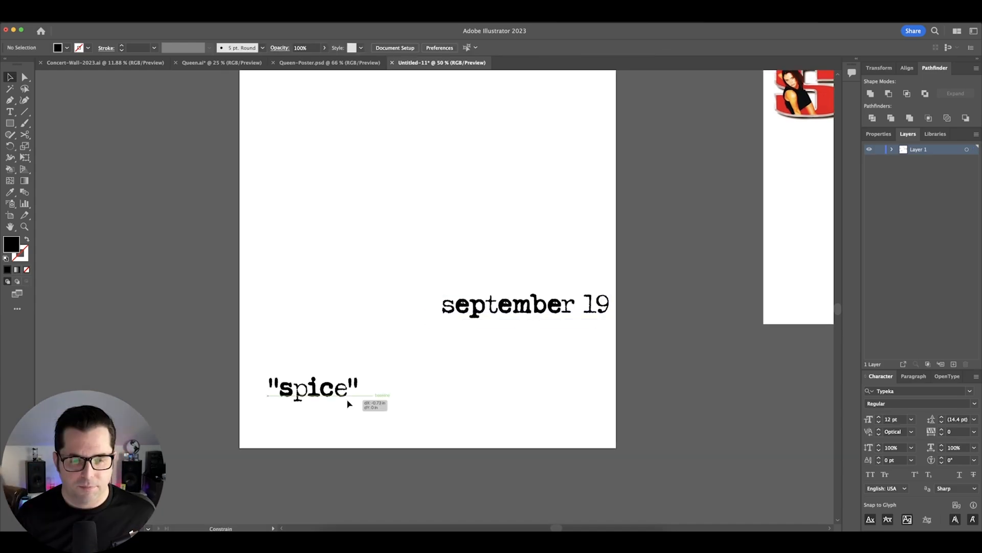
pyautogui.click(424, 379)
pyautogui.moveTo(424, 379); pyautogui.dragTo(433, 422)
pyautogui.moveTo(501, 348); pyautogui.dragTo(495, 430)
# Step: Set the font size of the "spice girls" text to 96 pt
pyautogui.click(498, 359)
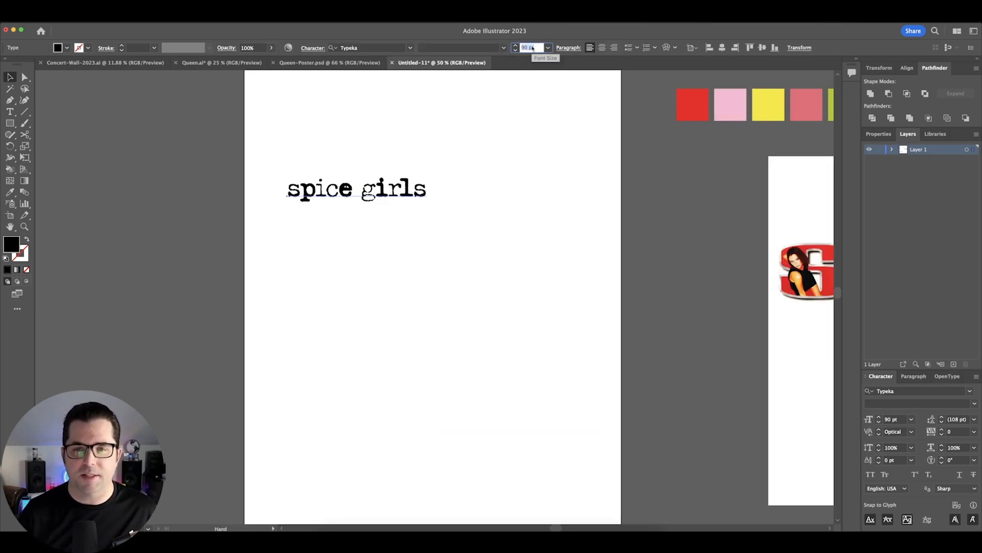
pyautogui.press('Return')
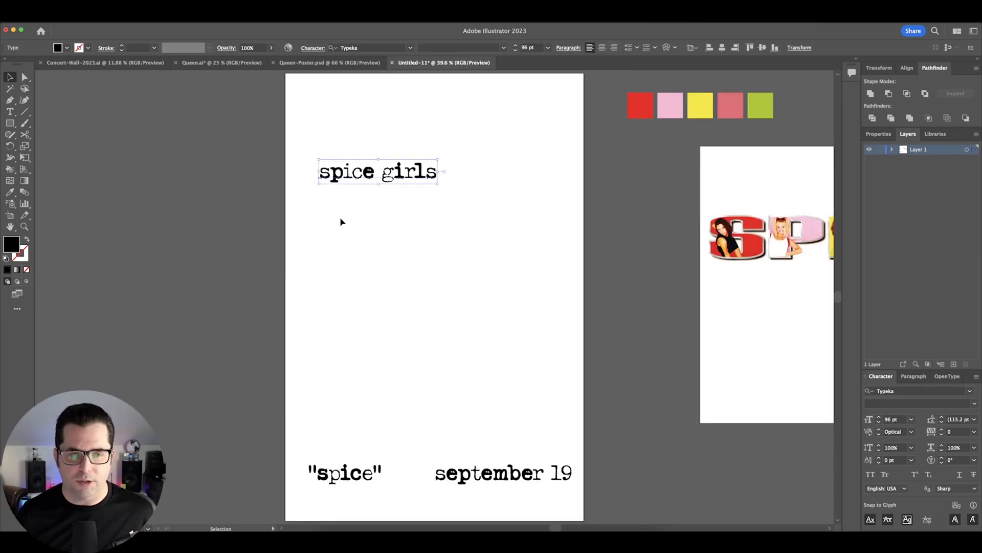
# Step: Fill all three text objects with off-white #f4f4f4 by lowering the brightness of white to 96%
pyautogui.moveTo(289, 134); pyautogui.dragTo(582, 478)
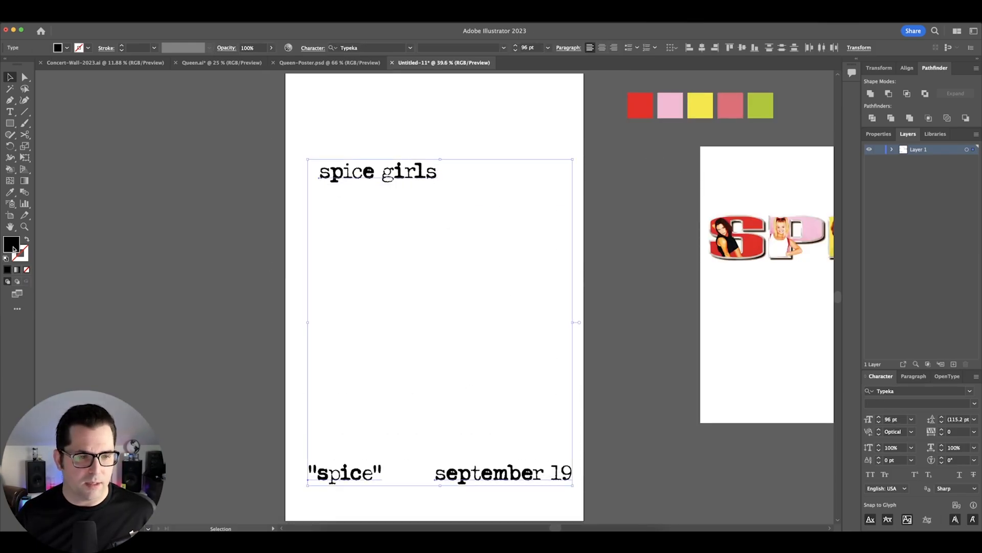
pyautogui.doubleClick(13, 244)
pyautogui.moveTo(441, 286); pyautogui.dragTo(360, 215)
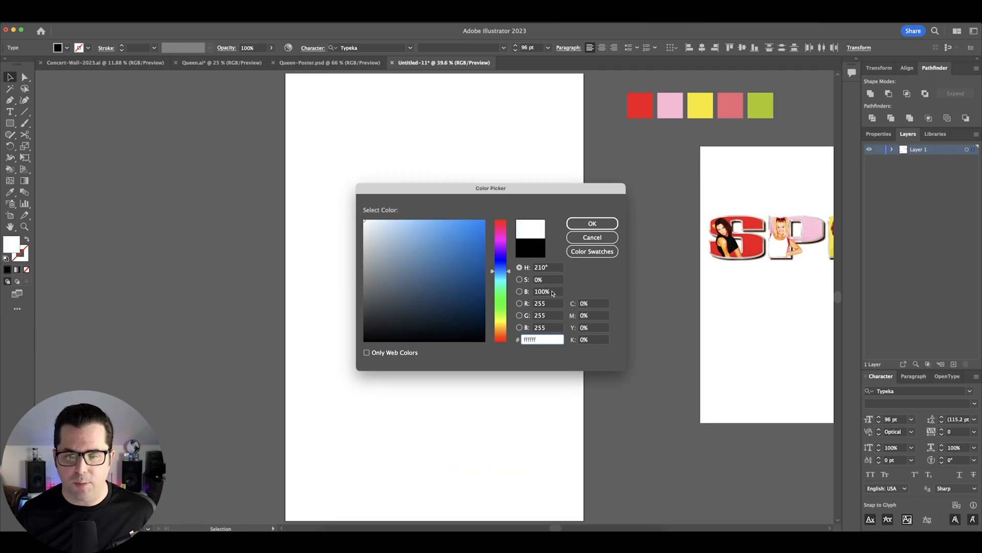
pyautogui.click(553, 292)
pyautogui.press('Down')
pyautogui.press('Down')
pyautogui.press('Down')
pyautogui.press('Down')
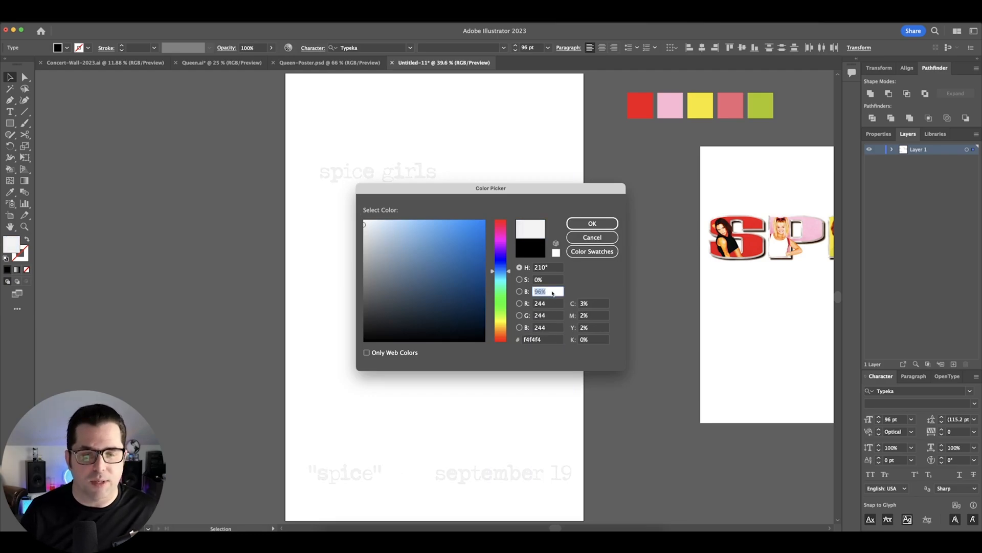
pyautogui.press('Return')
pyautogui.click(404, 205)
# Step: Copy the "spice girls" text into the Photoshop pepper document as a smart object and place it near the poster's upper left
pyautogui.click(436, 170)
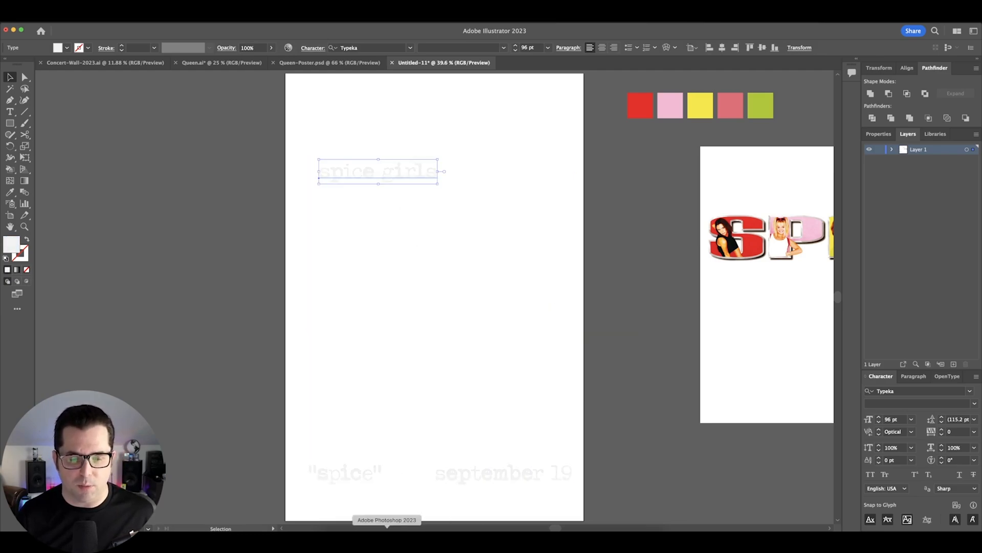
pyautogui.click(387, 535)
pyautogui.press('super+v')
pyautogui.click(478, 255)
pyautogui.press('Return')
pyautogui.moveTo(452, 307); pyautogui.dragTo(401, 169)
pyautogui.press('super+z')
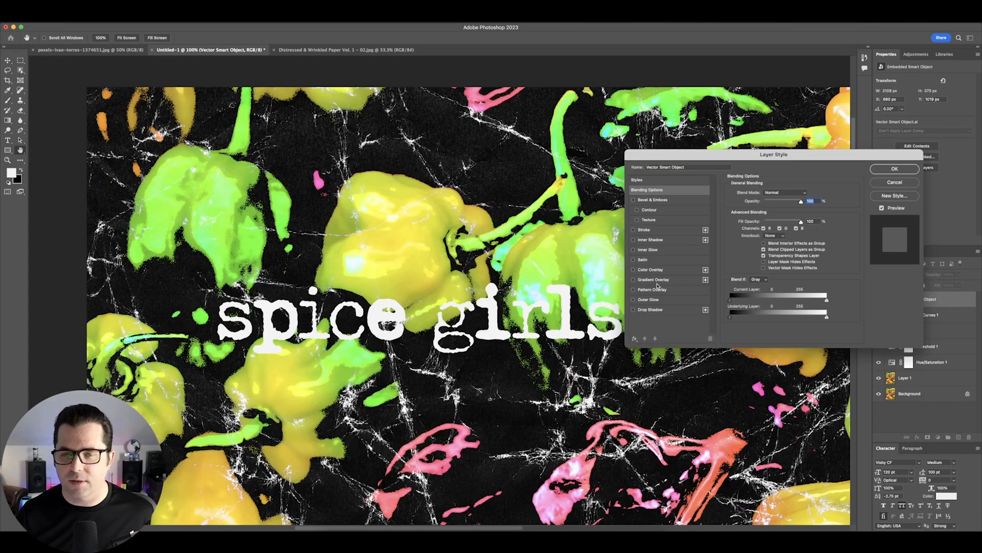
# Step: Add a 40 px stroke layer effect positioned outside the "spice girls" lettering
pyautogui.click(650, 230)
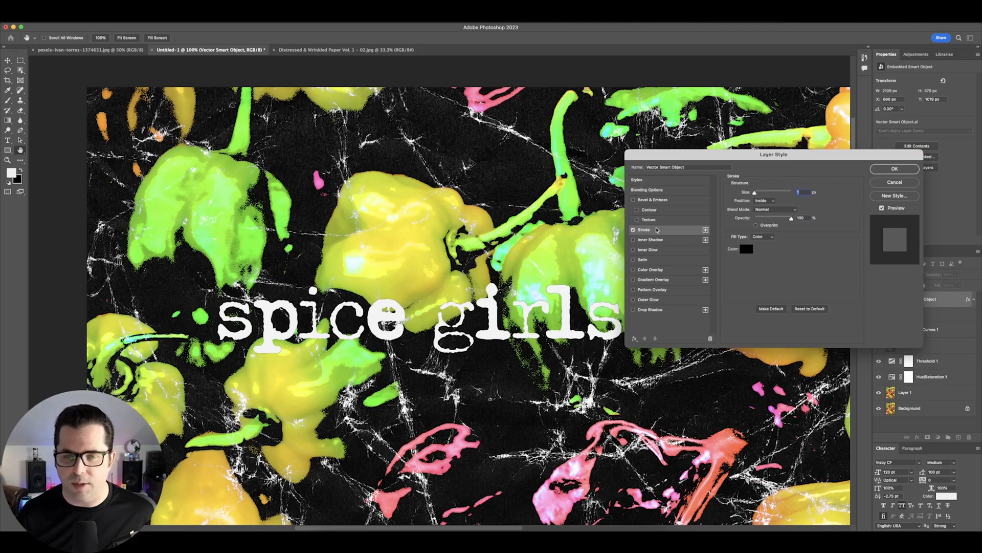
pyautogui.click(761, 200)
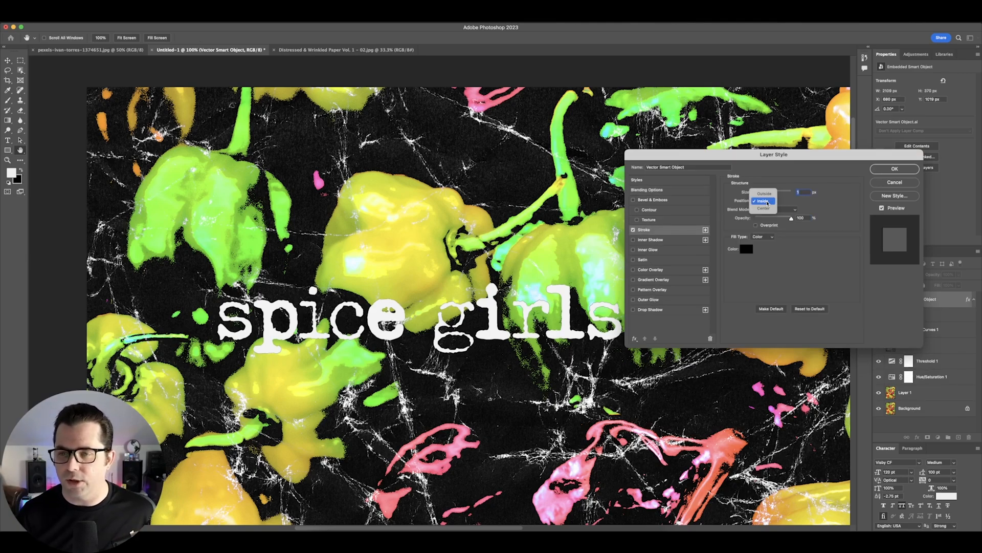
pyautogui.click(765, 192)
pyautogui.hotkey('shift', 'Up')
pyautogui.hotkey('shift', 'Up')
pyautogui.hotkey('shift', 'Up')
pyautogui.hotkey('shift', 'Up')
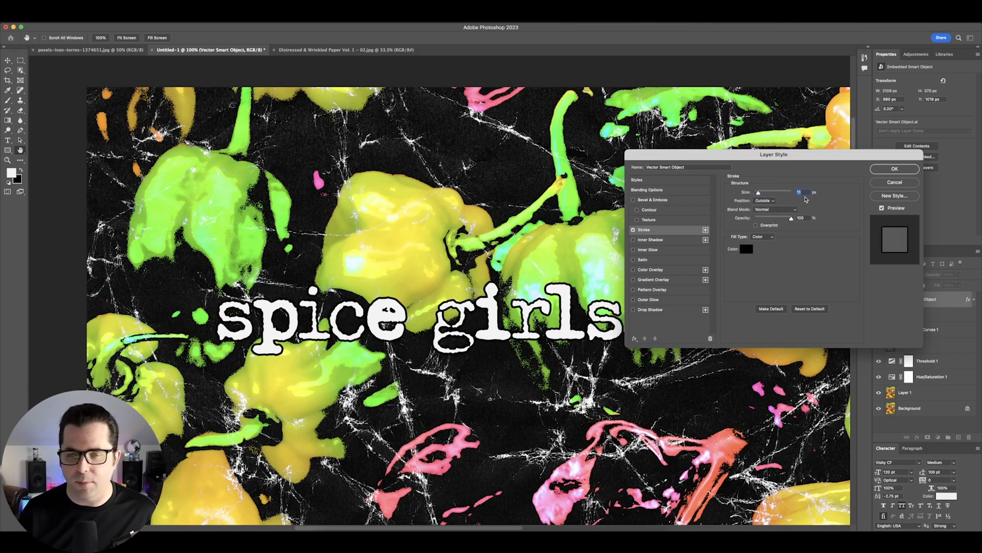
pyautogui.press('Down')
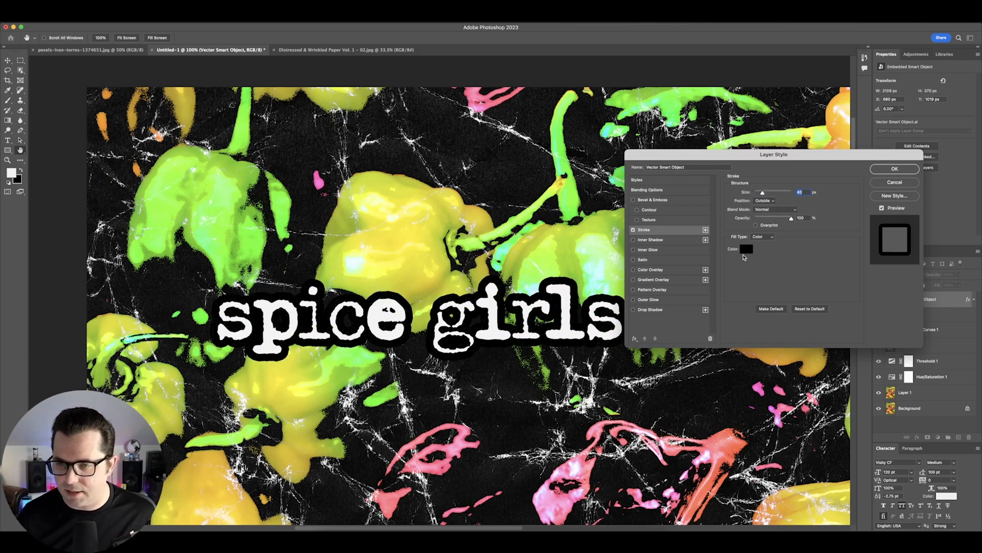
# Step: Set the stroke color to the dark gray #1a1a1a sampled from the poster background and apply the layer style
pyautogui.click(752, 251)
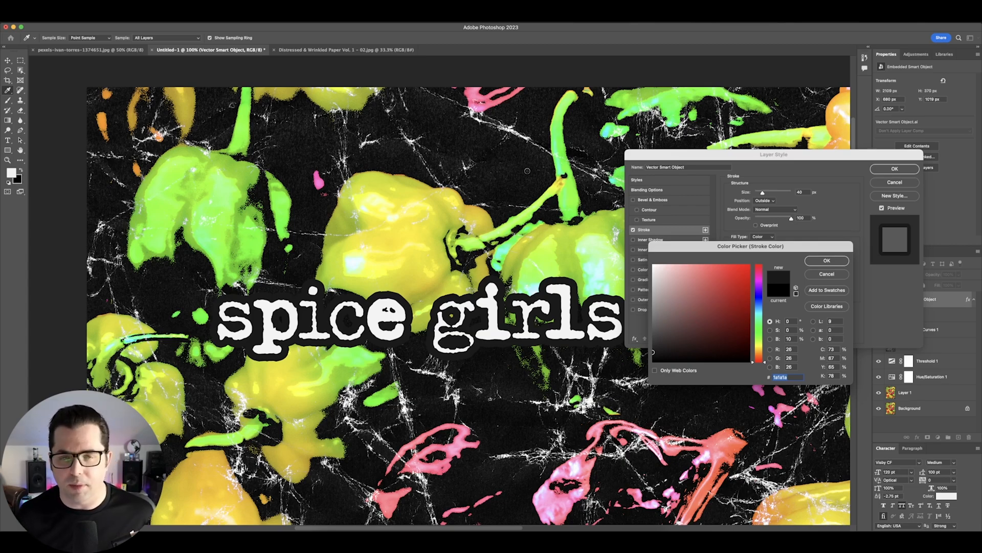
pyautogui.press('Return')
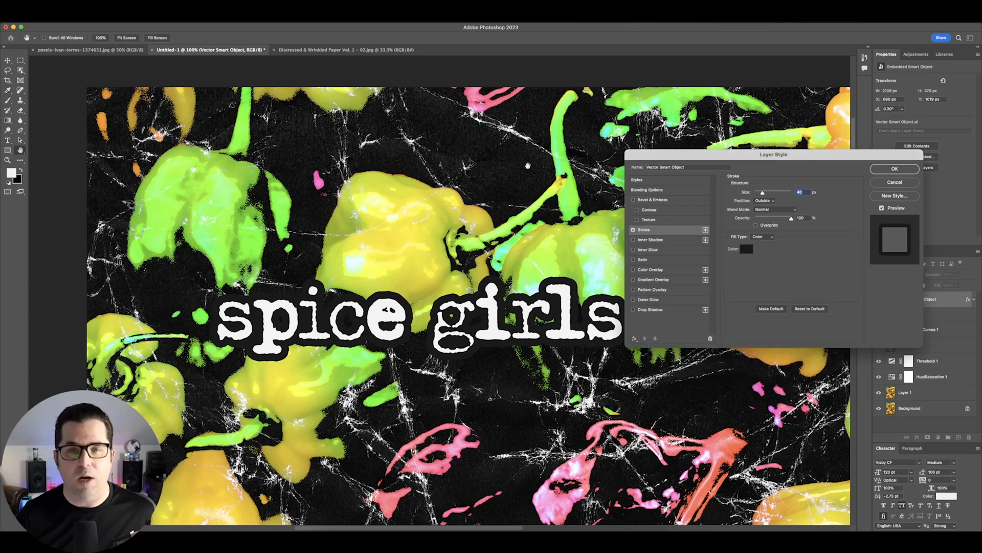
pyautogui.click(894, 169)
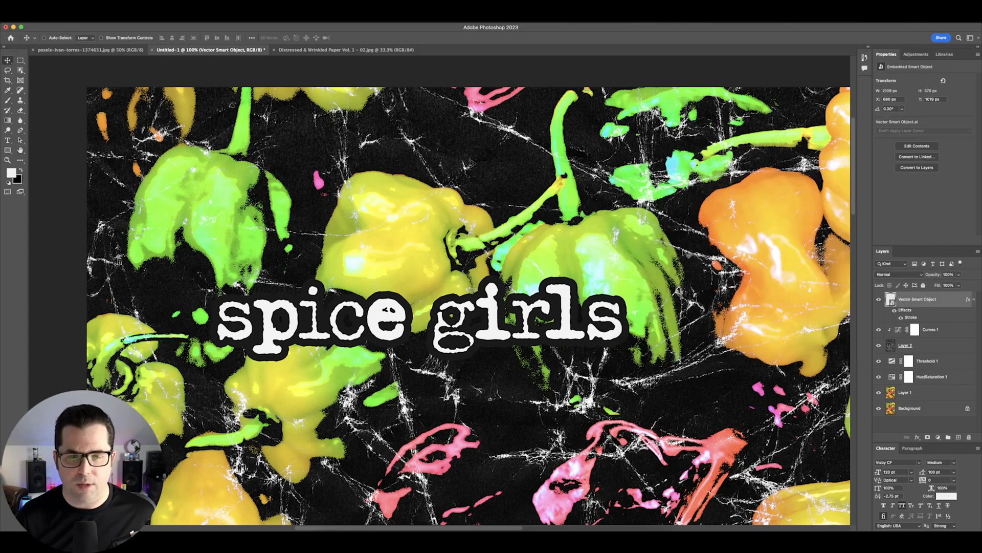
# Step: Move the "spice girls" text closer to the poster's upper-left corner, at about X 481 px, Y 621 px
pyautogui.press('super+0')
pyautogui.moveTo(557, 345); pyautogui.dragTo(420, 173)
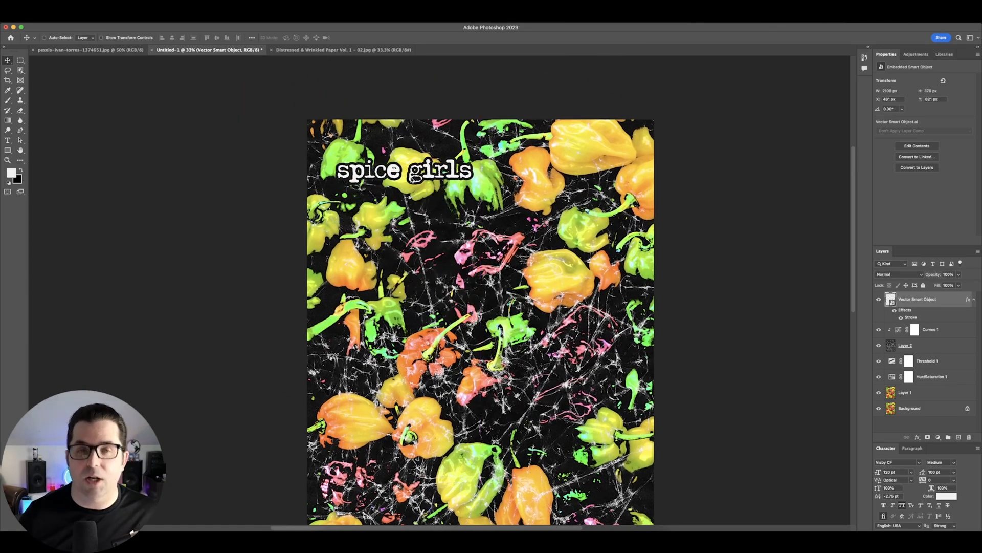
pyautogui.moveTo(411, 228); pyautogui.dragTo(387, 201)
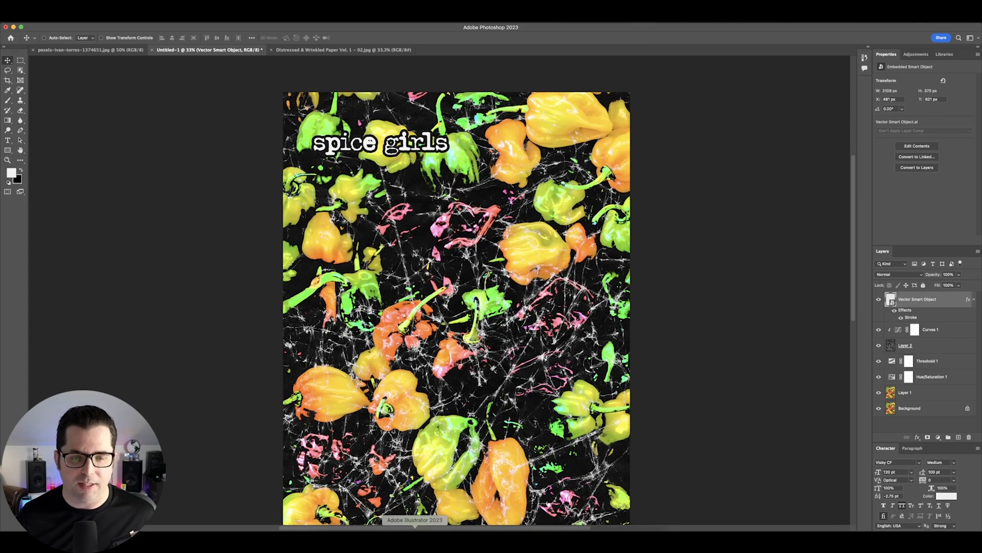
# Step: Bring the quoted "spice" text from Illustrator into the Photoshop poster's lower left and give it the same stroke effect
pyautogui.click(414, 528)
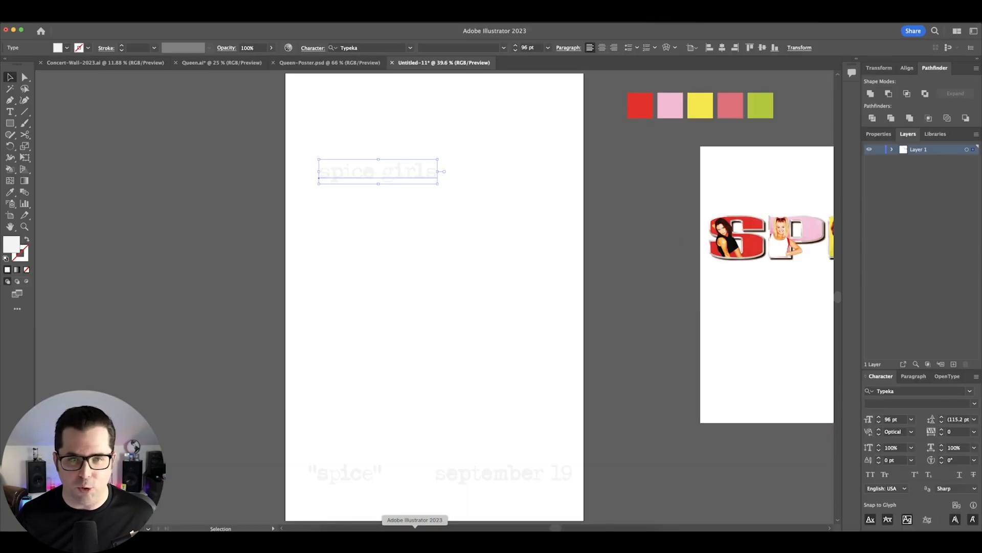
pyautogui.click(423, 220)
pyautogui.moveTo(302, 373); pyautogui.dragTo(362, 462)
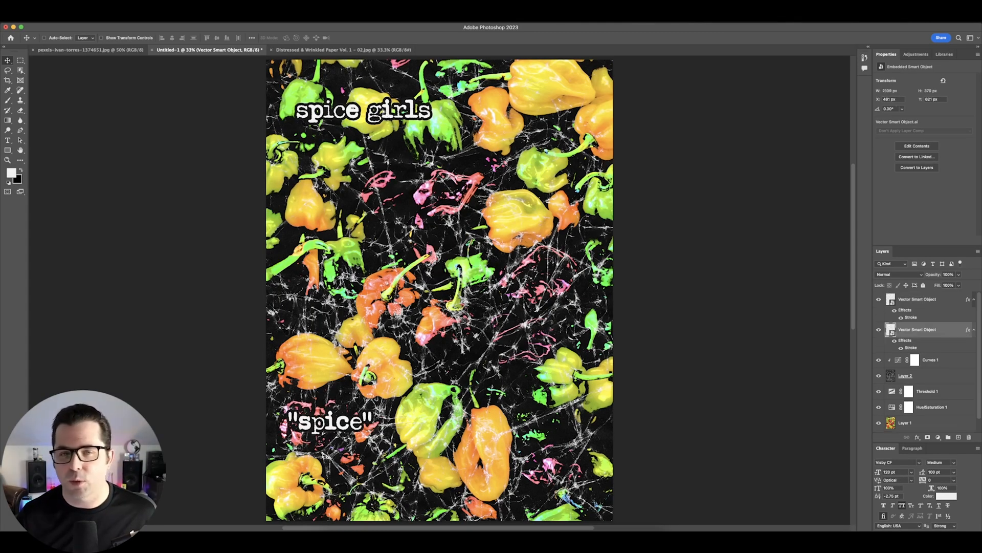
# Step: Move "spice girls" to the poster's upper right and paste the "september 19" text into its lower right
pyautogui.moveTo(381, 109)
pyautogui.mouseDown()
pyautogui.moveTo(507, 133)
pyautogui.moveTo(554, 112)
pyautogui.mouseUp()
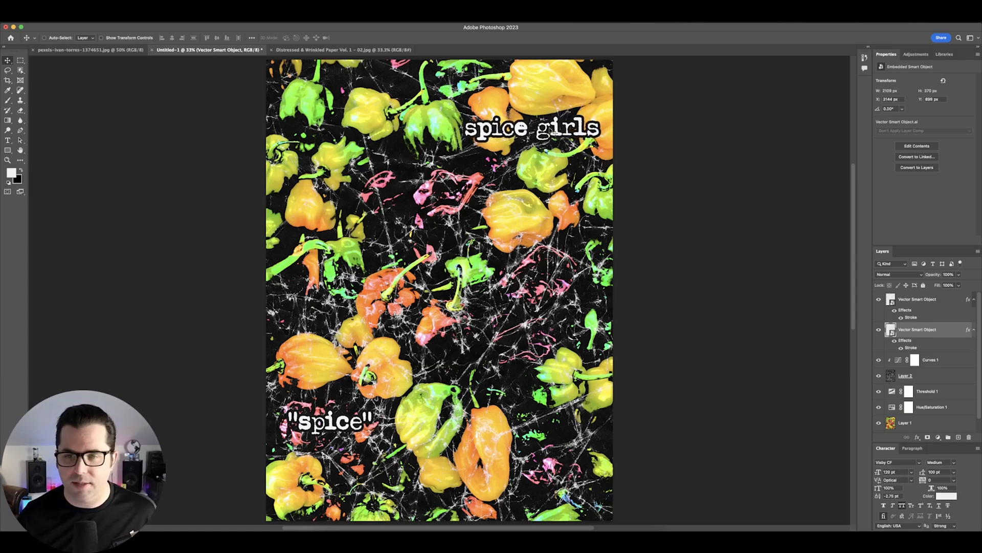
pyautogui.press('cmd+v')
pyautogui.moveTo(479, 294); pyautogui.dragTo(534, 447)
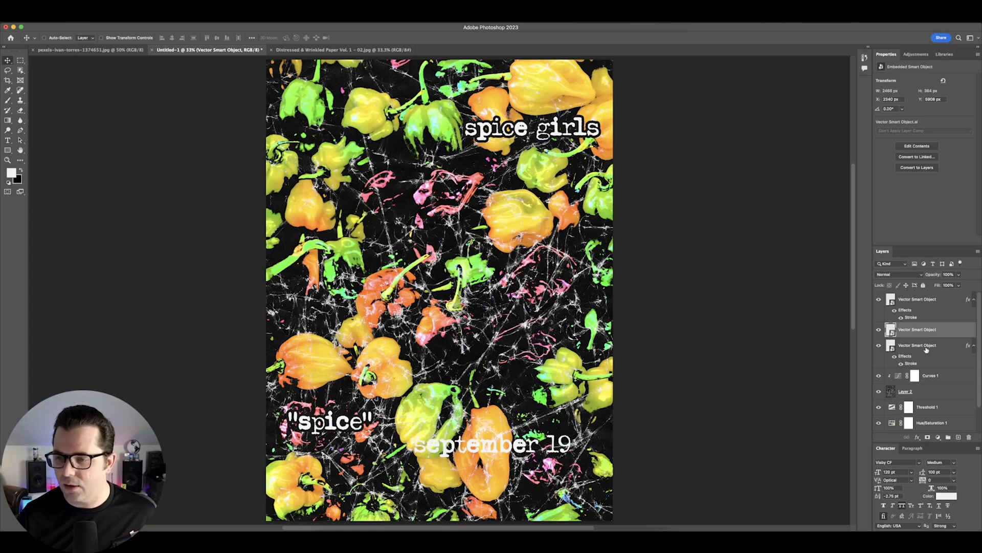
# Step: Rename the layer holding the quoted album title as spice
pyautogui.click(926, 349)
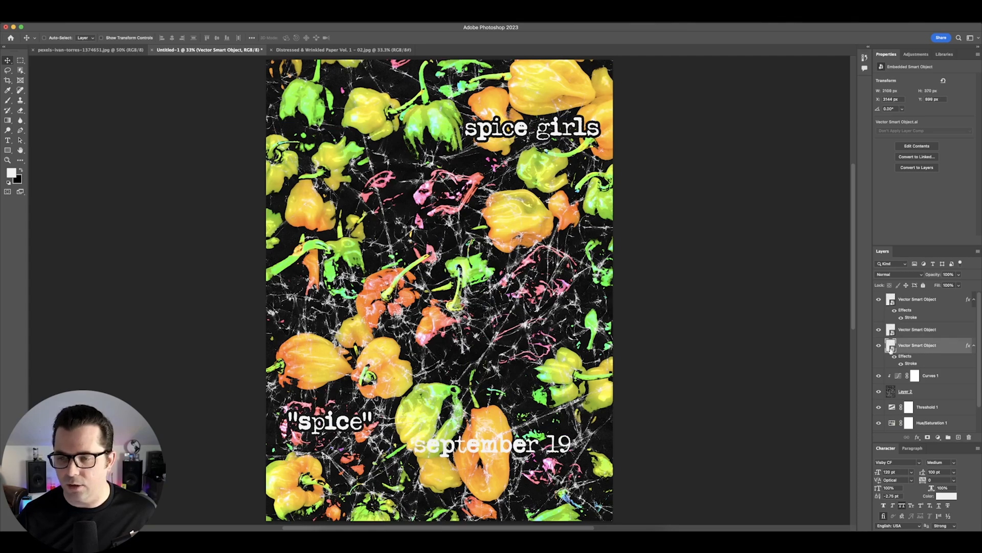
pyautogui.click(909, 300)
pyautogui.write('spice')
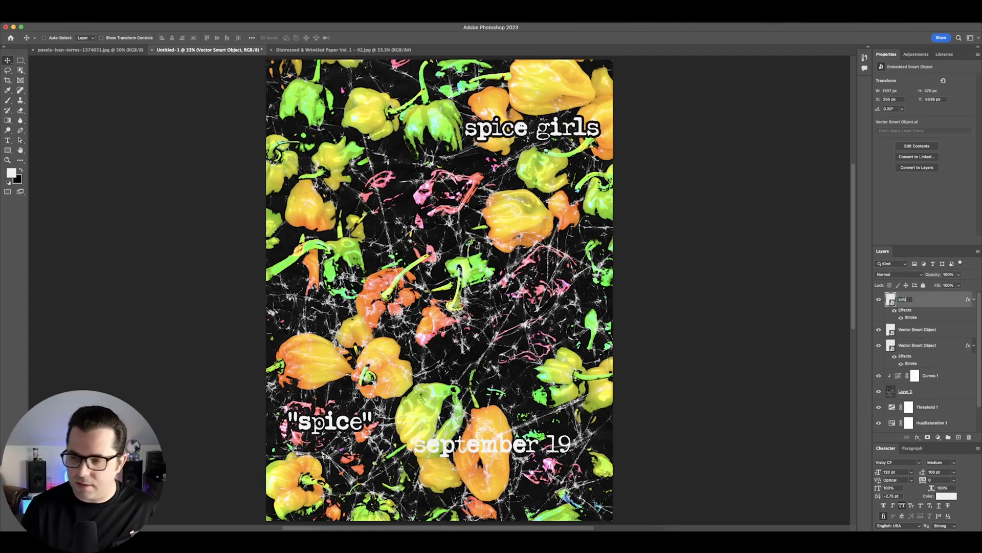
pyautogui.press('Return')
# Step: Rename the band name's layer as spice girls and move it to the top of the layer stack
pyautogui.doubleClick(911, 346)
pyautogui.write('spice girls')
pyautogui.press('Return')
pyautogui.click(877, 345)
pyautogui.click(878, 346)
pyautogui.moveTo(929, 347); pyautogui.dragTo(931, 303)
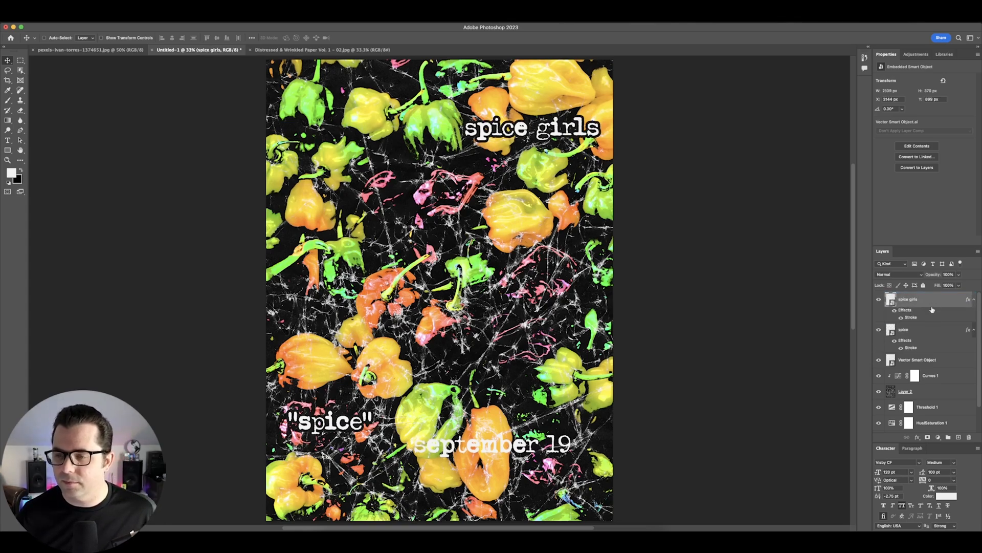
# Step: Move the quoted "spice" text straight up along the poster's left side to just below mid-height
pyautogui.click(923, 332)
pyautogui.click(947, 361)
pyautogui.click(954, 333)
pyautogui.moveTo(341, 410); pyautogui.dragTo(341, 317)
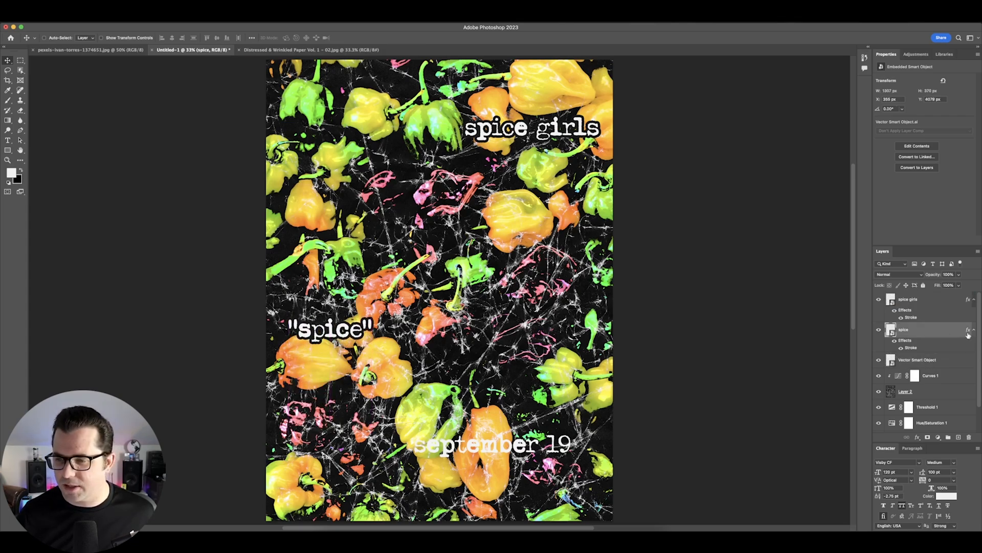
# Step: Copy the stroke effect from the spice layer to the "september 19" layer and rename that layer release date
pyautogui.keyDown('alt'); pyautogui.moveTo(967, 330); pyautogui.dragTo(966, 360); pyautogui.keyUp('alt')
pyautogui.doubleClick(917, 360)
pyautogui.write('releas')
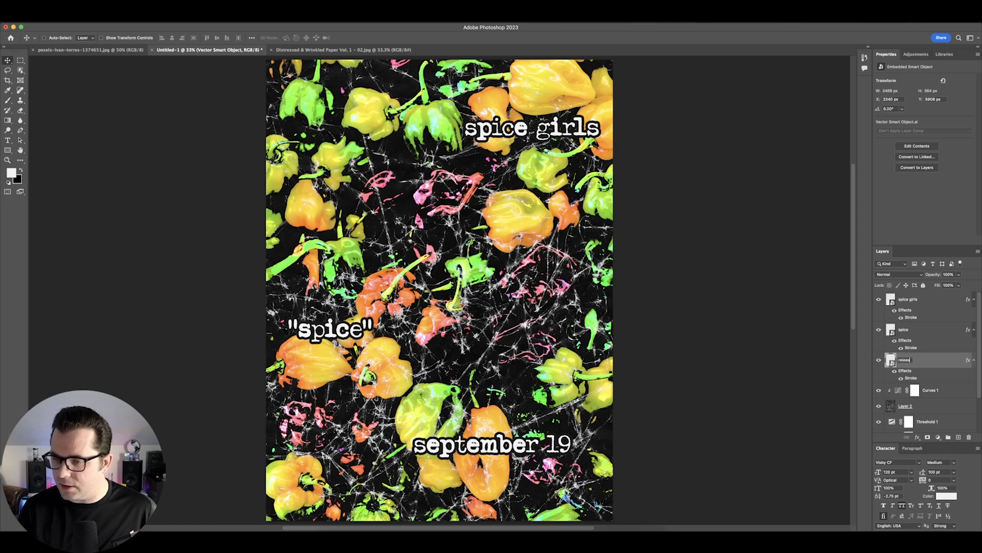
pyautogui.write('e date')
pyautogui.press('Return')
# Step: Shift the "september 19" text left to about X 2104 px and collapse the effect lists of the three text layers
pyautogui.moveTo(494, 436)
pyautogui.mouseDown()
pyautogui.moveTo(469, 436)
pyautogui.moveTo(480, 437)
pyautogui.mouseUp()
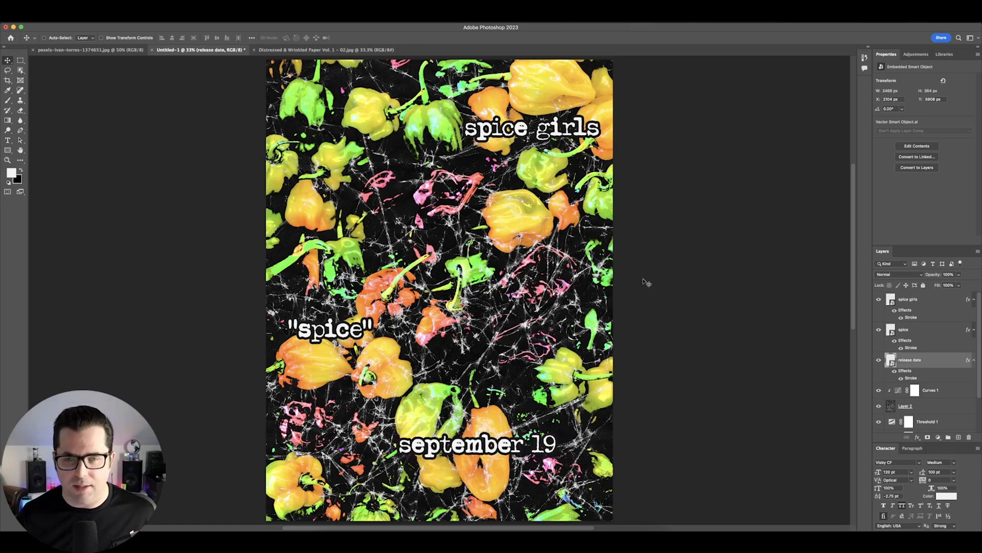
pyautogui.click(975, 360)
pyautogui.click(974, 300)
pyautogui.click(974, 317)
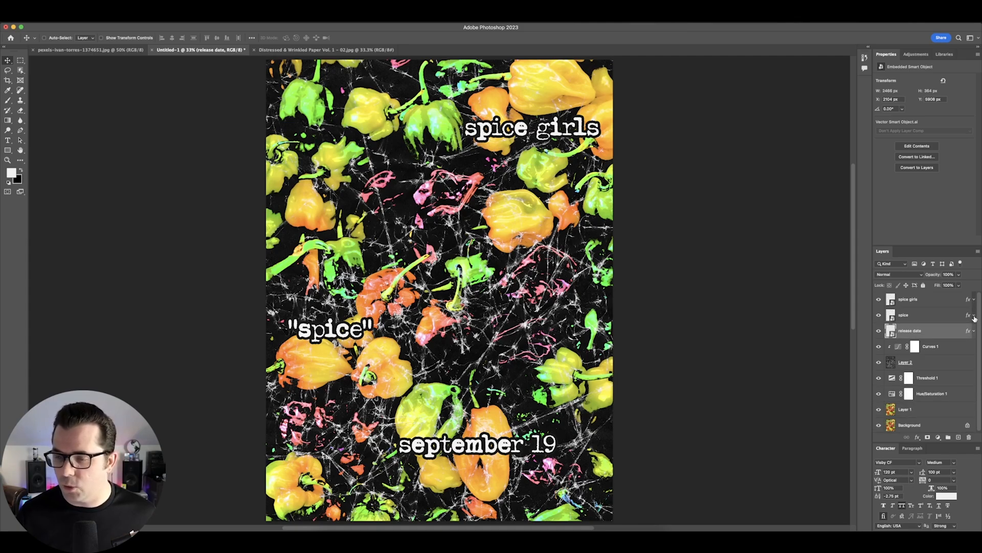
# Step: Create a new layer named Grain above the spice girls layer and fill it with 50% gray
pyautogui.click(955, 307)
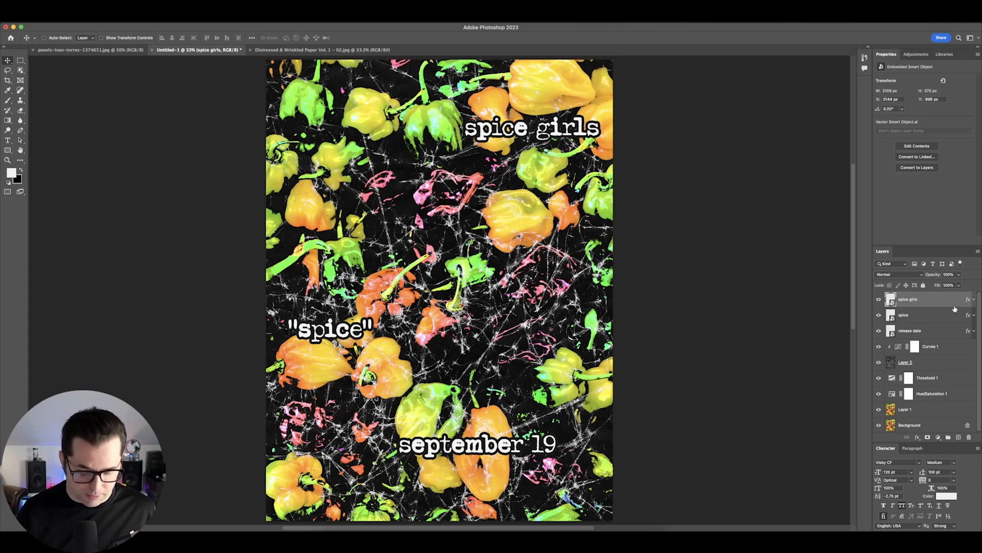
pyautogui.press('super+shift+n')
pyautogui.write('Grain')
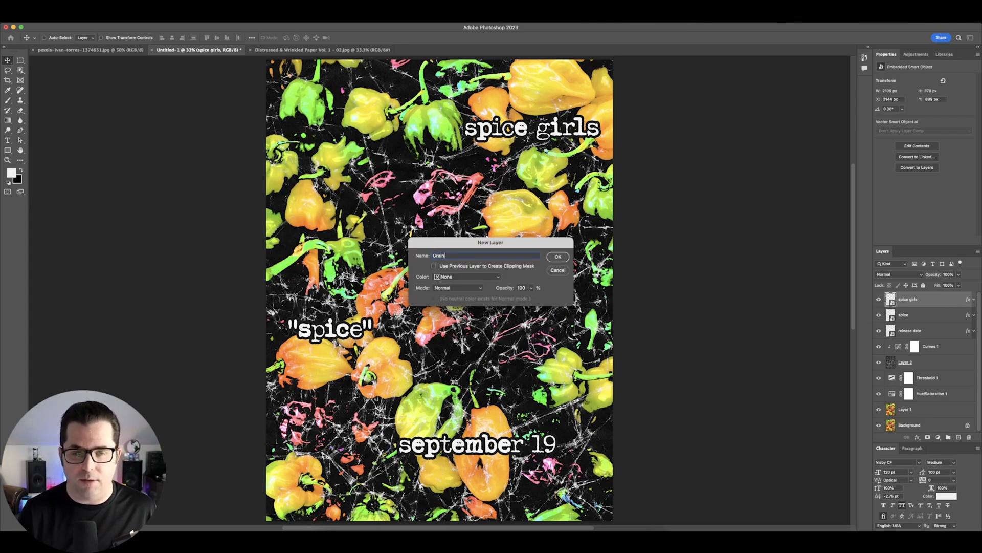
pyautogui.press('Return')
pyautogui.hotkey('shift', 'F5')
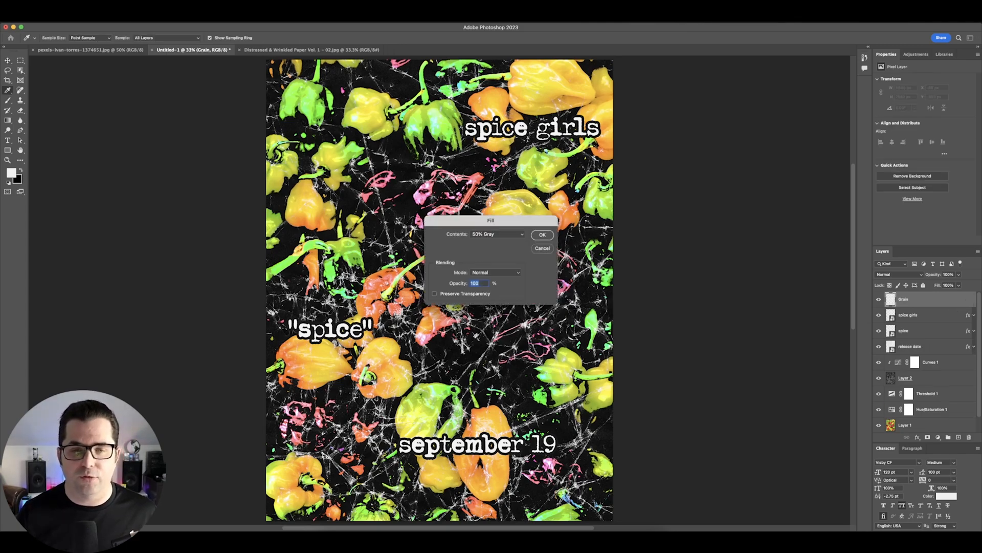
pyautogui.press('Return')
# Step: Add grain to the Grain layer with the Camera Raw filter, using amount 100, size 25 and roughness 75
pyautogui.click(179, 11)
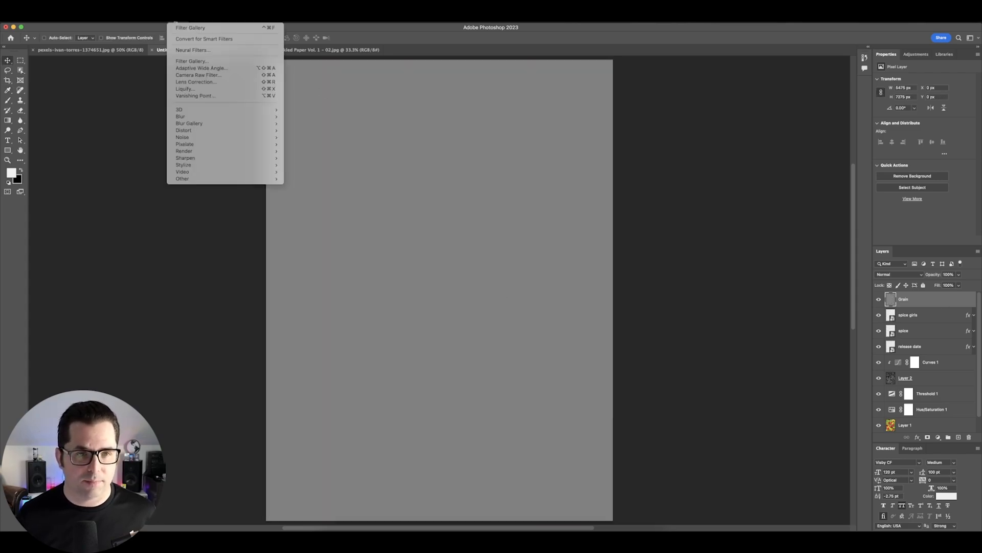
pyautogui.click(197, 75)
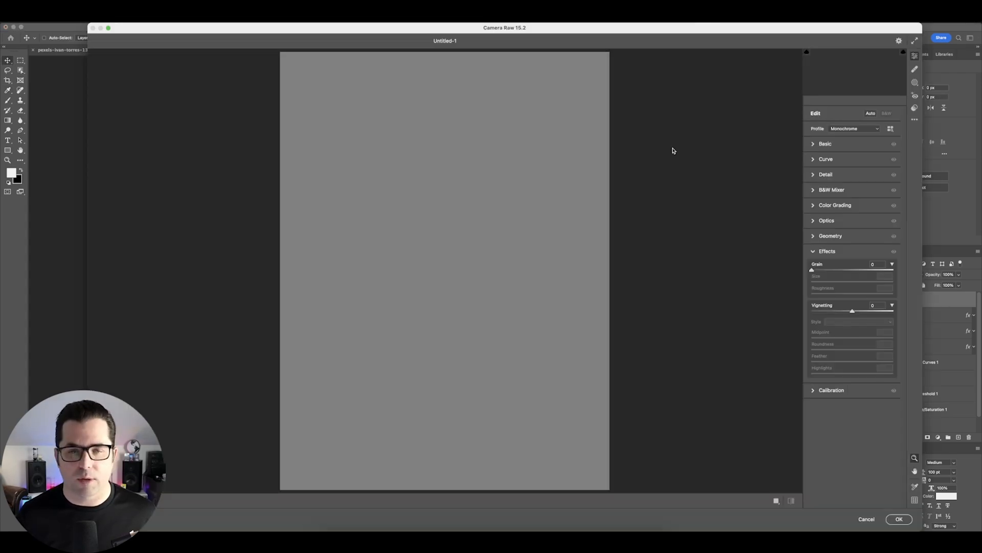
pyautogui.moveTo(837, 269); pyautogui.dragTo(853, 269)
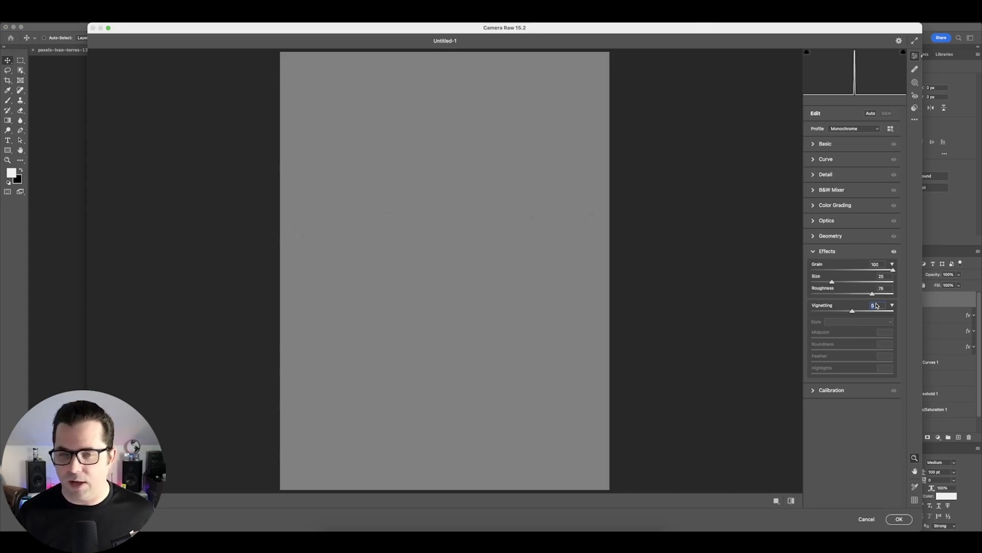
pyautogui.write('25')
pyautogui.hotkey('shift', 'Up')
pyautogui.hotkey('shift', 'Up')
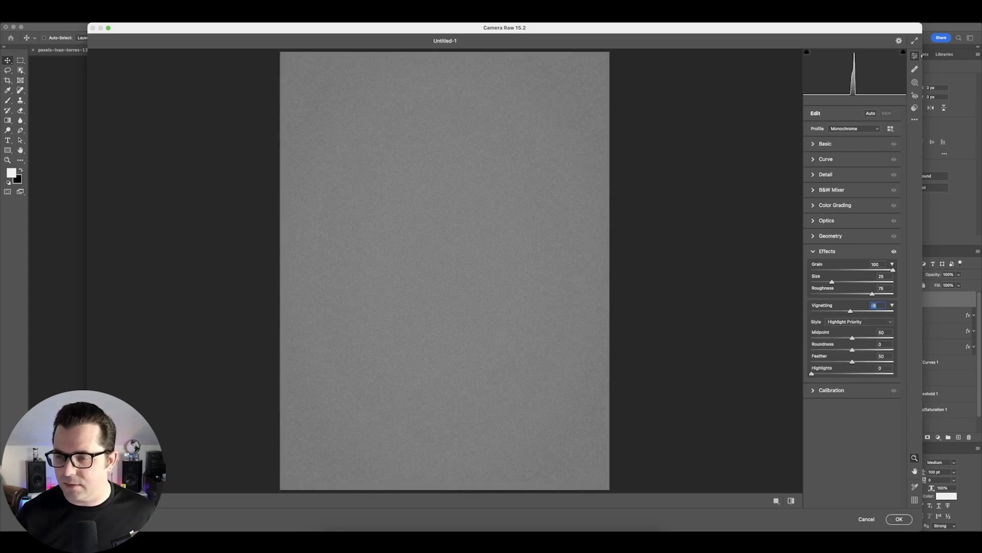
# Step: Set the Camera Raw vignetting to -5 and apply the filter to the Grain layer
pyautogui.hotkey('shift', 'Down')
pyautogui.press('Up')
pyautogui.press('Up')
pyautogui.press('Up')
pyautogui.press('Up')
pyautogui.press('Up')
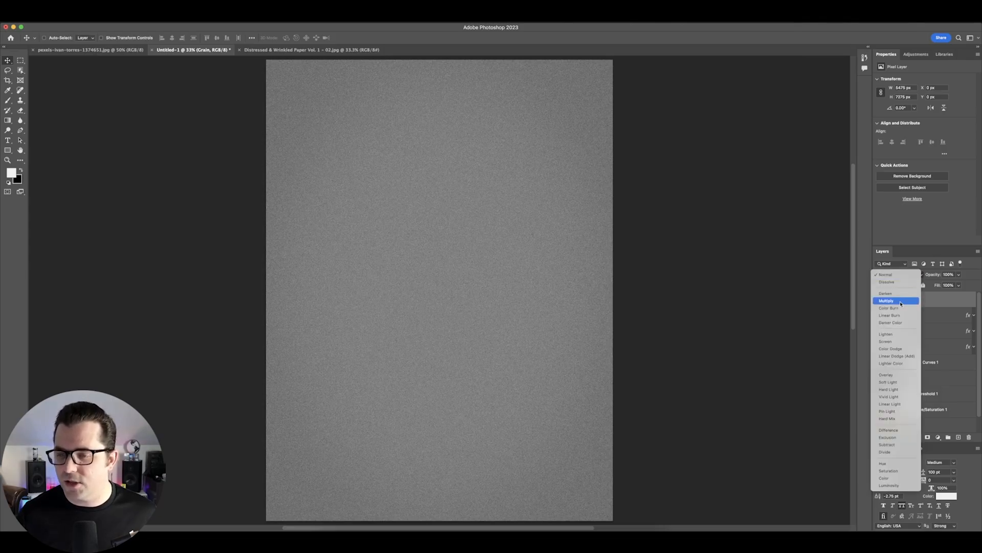
# Step: Set the Grain layer's blend mode to Overlay and compare the poster with the layer hidden and shown
pyautogui.click(901, 376)
pyautogui.press('super+equal')
pyautogui.press('super+equal')
pyautogui.press('super+equal')
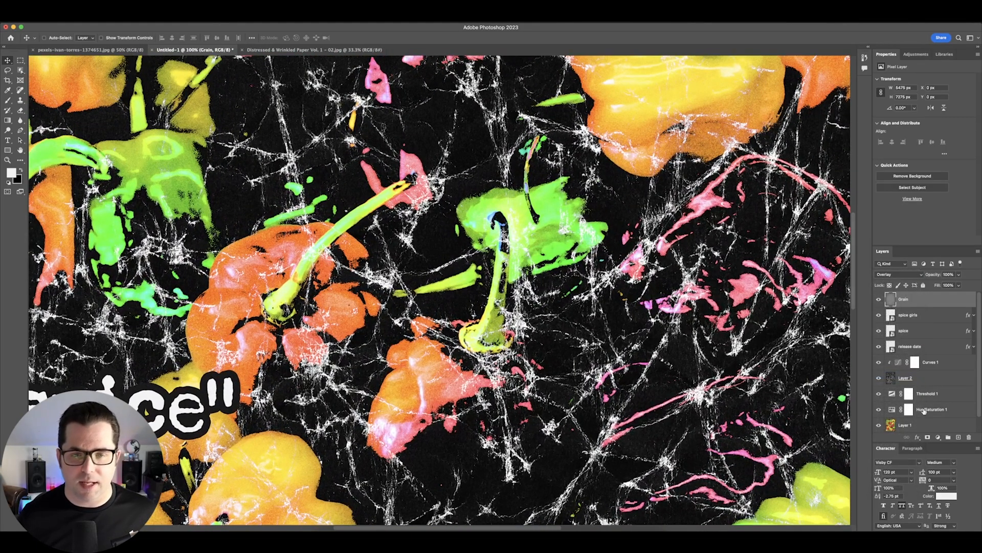
pyautogui.moveTo(597, 304); pyautogui.dragTo(660, 340)
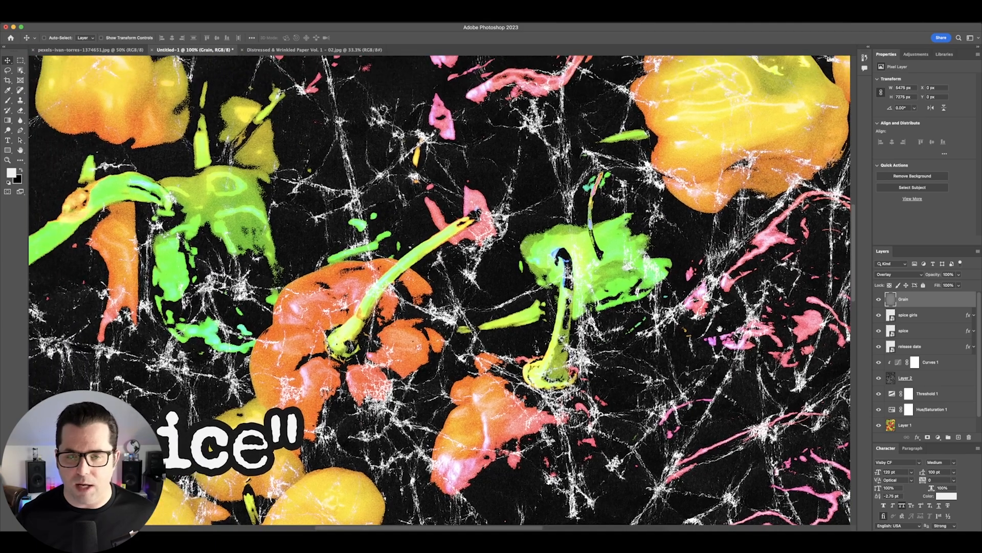
pyautogui.click(880, 299)
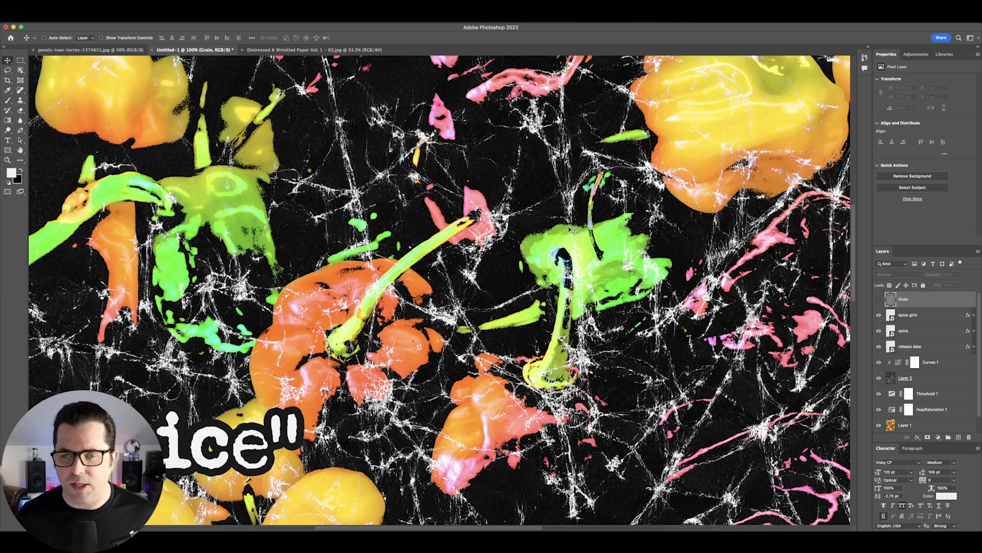
pyautogui.click(879, 300)
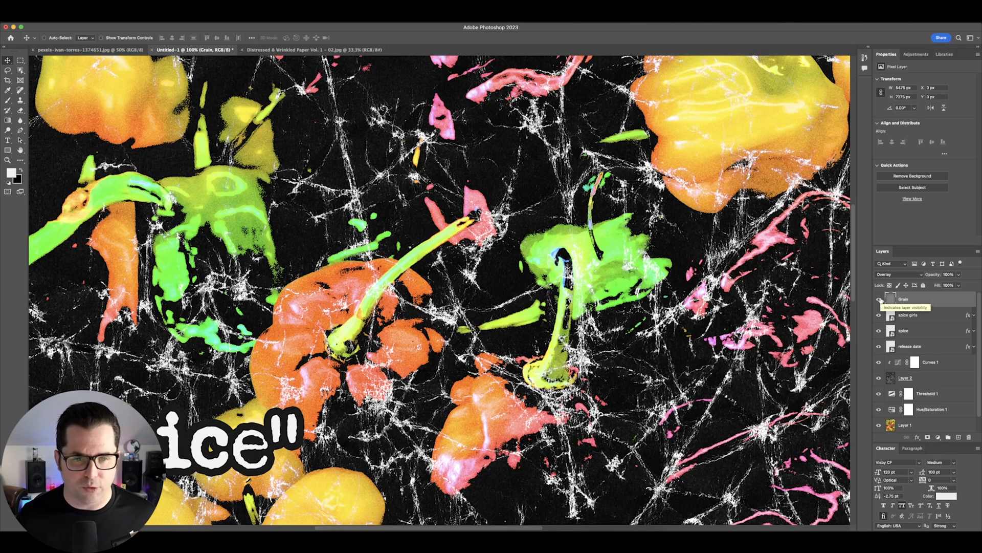
# Step: Create a new layer named Noise directly above the spice girls layer and fill it with 50% gray
pyautogui.click(921, 315)
pyautogui.press('super+shift+n')
pyautogui.write('Noise')
pyautogui.press('Return')
pyautogui.hotkey('shift', 'BackSpace')
pyautogui.press('Return')
# Step: Apply the Add Noise filter to the Noise layer at 20%, Gaussian distribution, monochromatic
pyautogui.click(176, 15)
pyautogui.moveTo(215, 135)
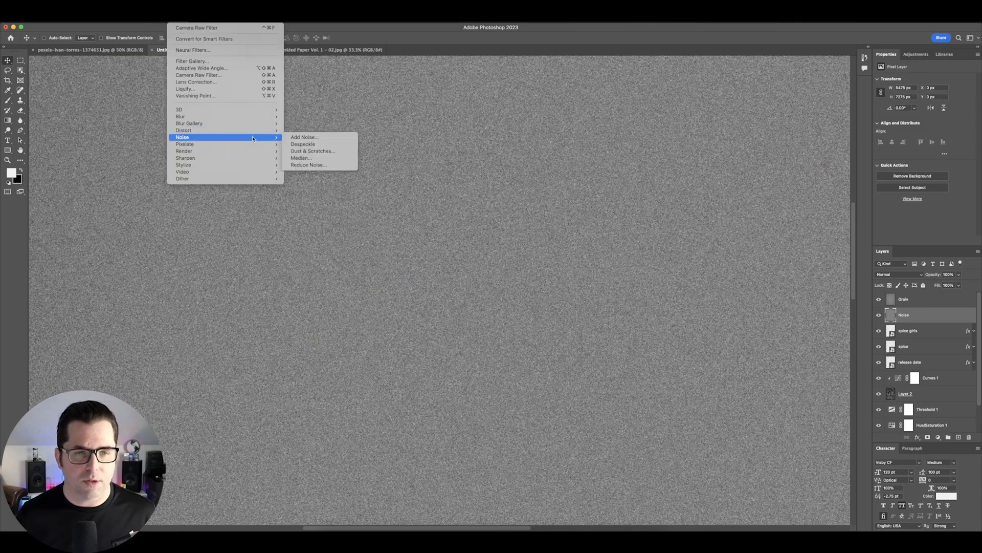
pyautogui.click(307, 140)
pyautogui.write('10')
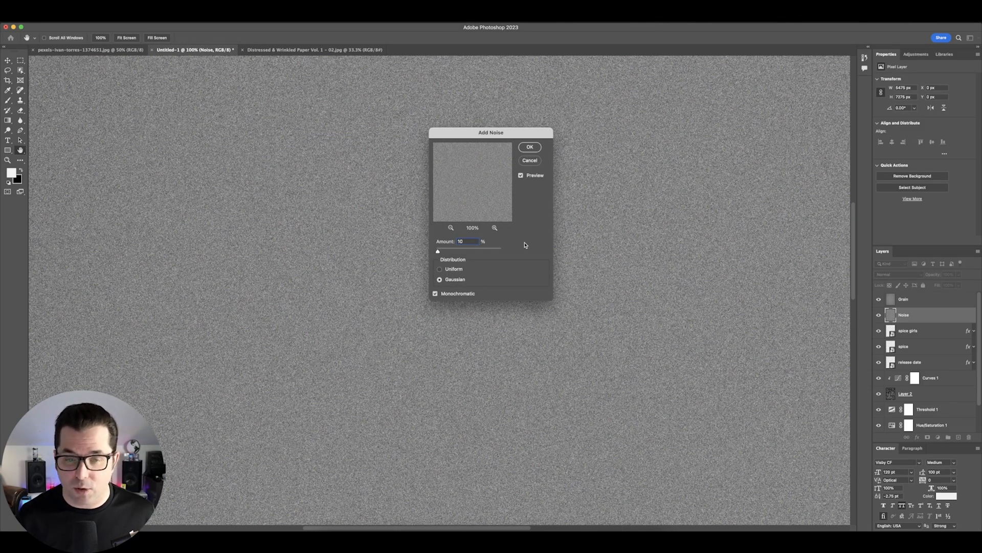
pyautogui.press('Tab')
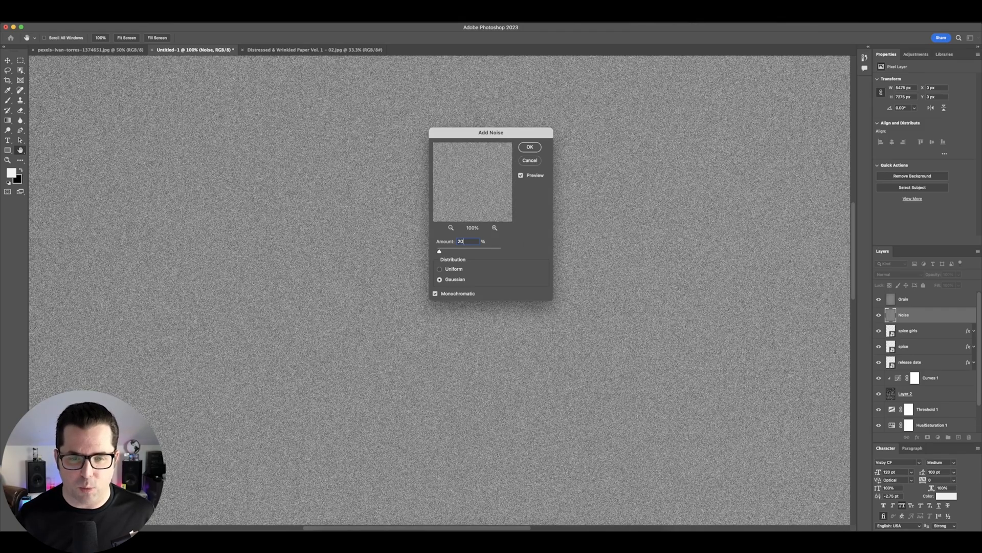
pyautogui.press('Return')
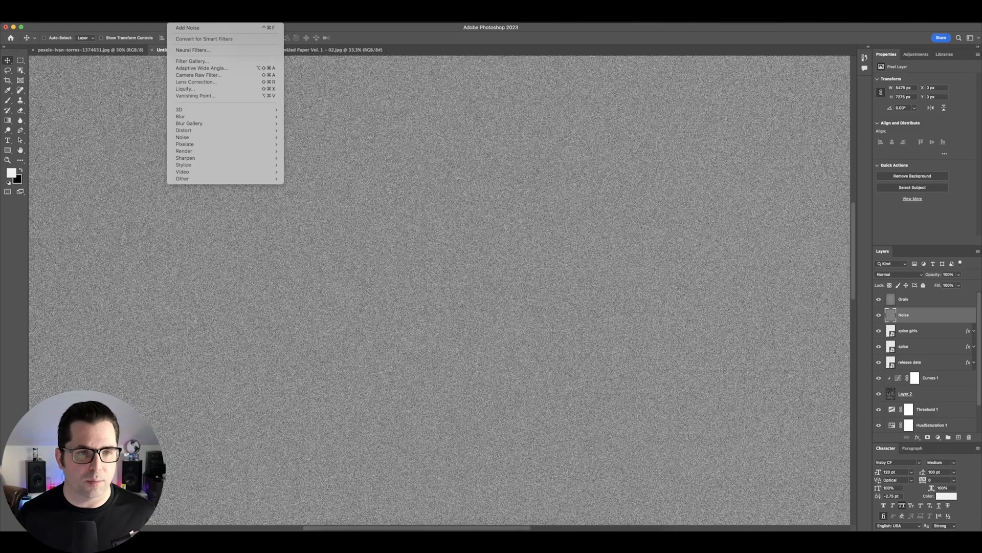
# Step: Set the Noise layer's blend mode to Overlay and check the added texture on the peppers
pyautogui.click(899, 274)
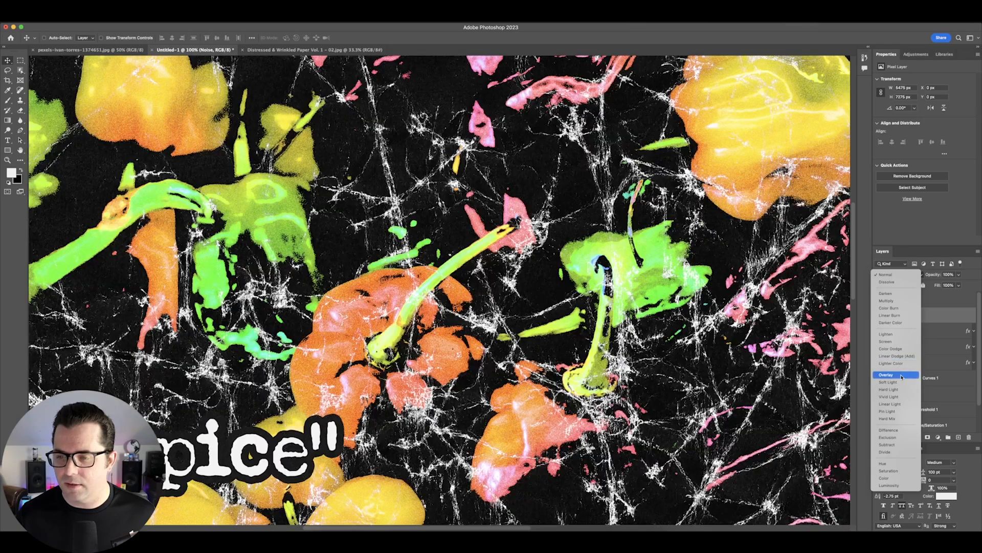
pyautogui.click(902, 376)
pyautogui.scroll(-2, 439, 292)
pyautogui.hscroll(3, 439, 291)
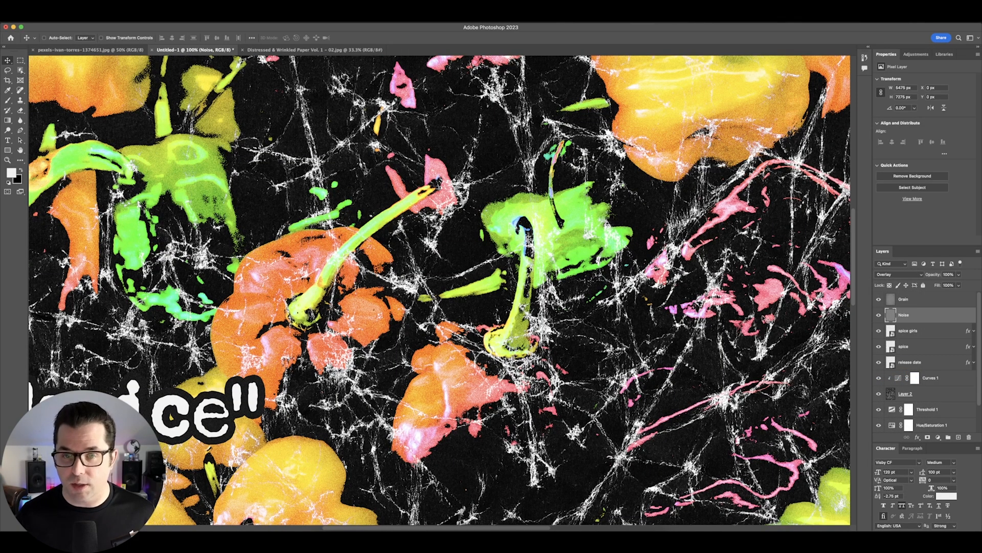
# Step: Try a 3-pixel Gaussian Blur on the spice girls smart object
pyautogui.click(959, 336)
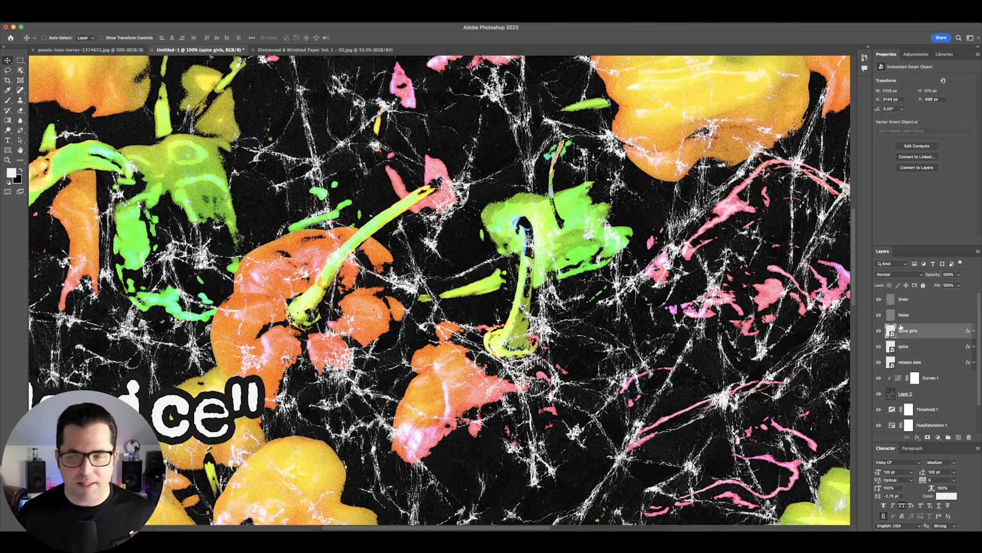
pyautogui.click(948, 347)
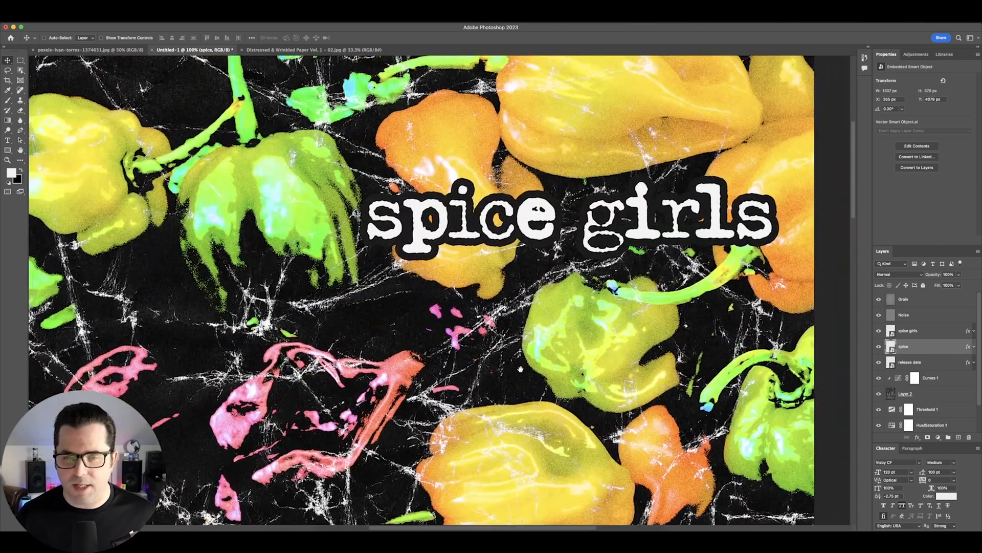
pyautogui.click(921, 333)
pyautogui.scroll(2, 408, 269)
pyautogui.hscroll(-1, 409, 269)
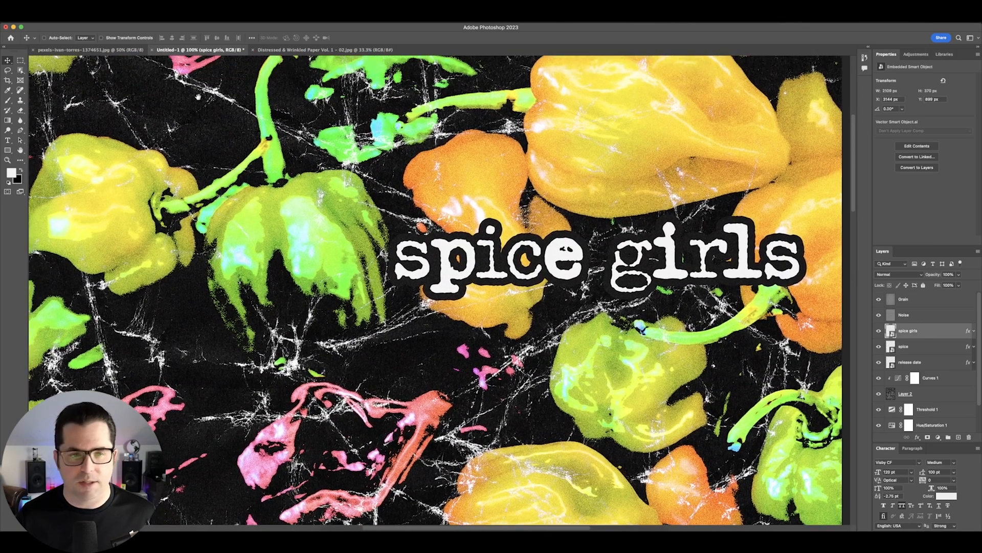
pyautogui.click(177, 19)
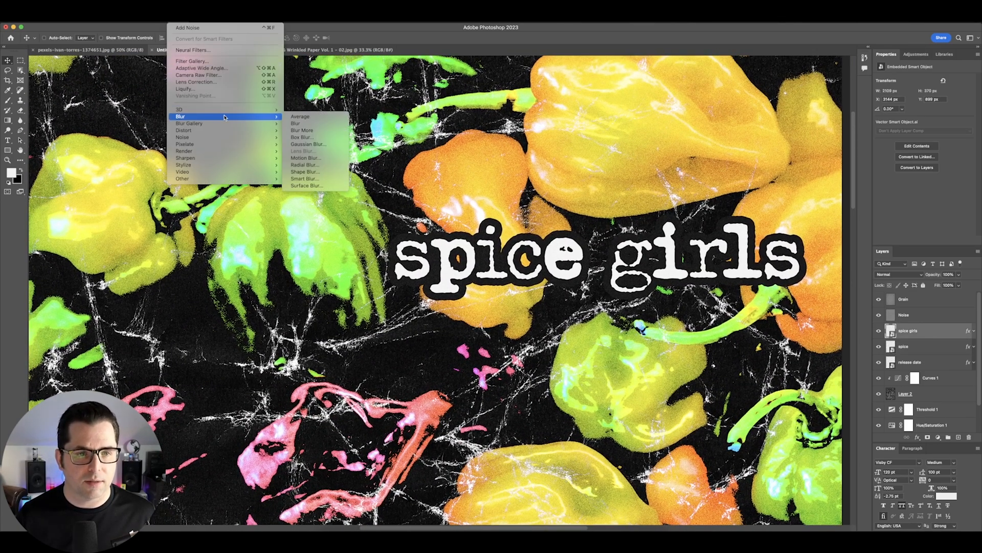
pyautogui.click(327, 144)
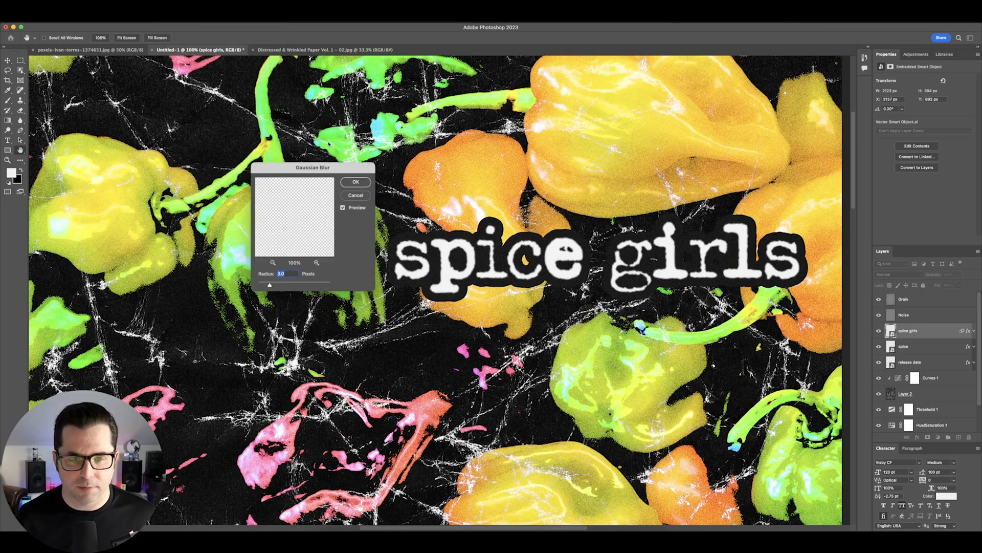
pyautogui.hotkey('shift', 'Up')
pyautogui.hotkey('shift', 'Up')
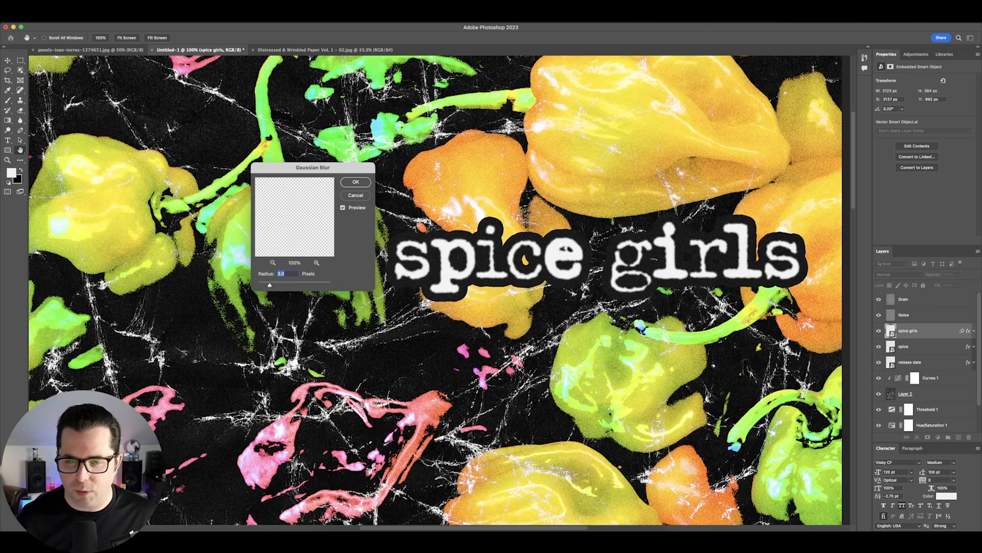
pyautogui.press('Return')
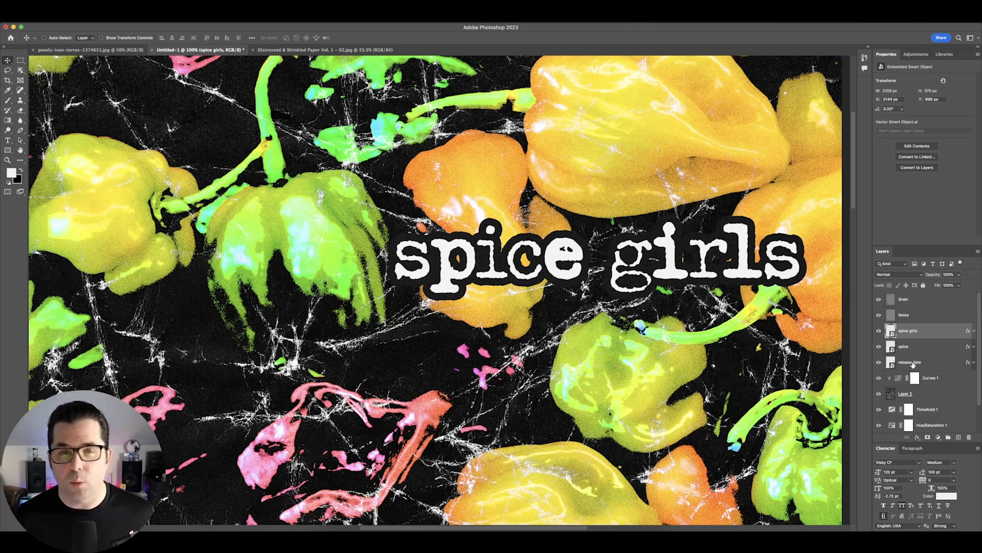
# Step: Rasterize the spice girls, spice and release date smart object layers
pyautogui.rightClick(942, 333)
pyautogui.click(900, 300)
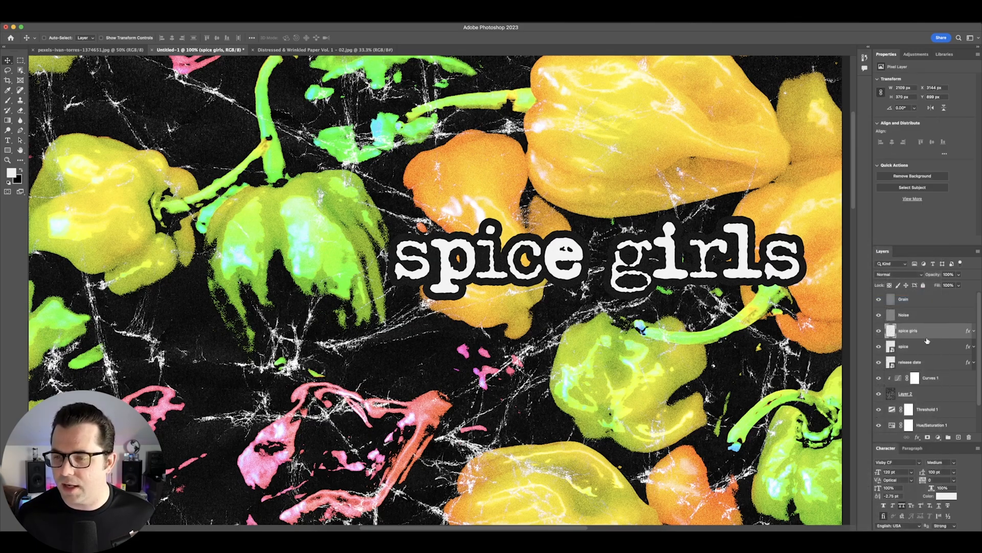
pyautogui.click(934, 347)
pyautogui.rightClick(935, 347)
pyautogui.click(901, 299)
# Step: Rasterize the layer styles of the spice girls, spice and release date layers so their strokes merge into the pixels
pyautogui.click(944, 336)
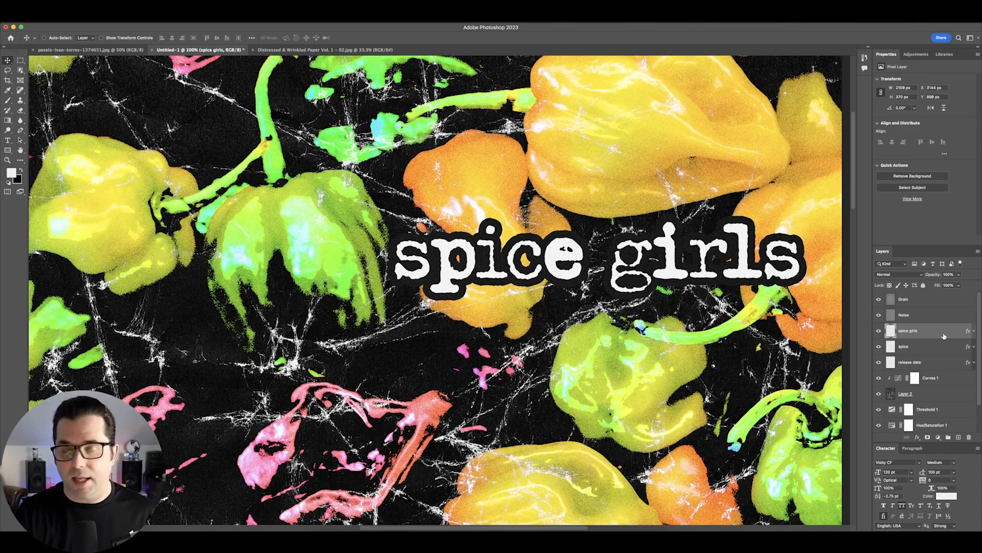
pyautogui.rightClick(944, 336)
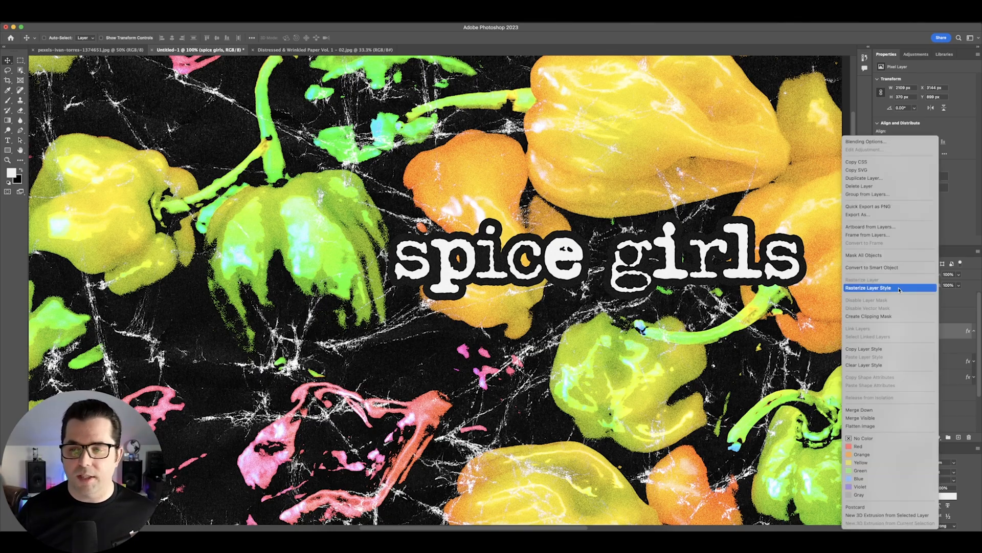
pyautogui.click(899, 289)
pyautogui.click(921, 346)
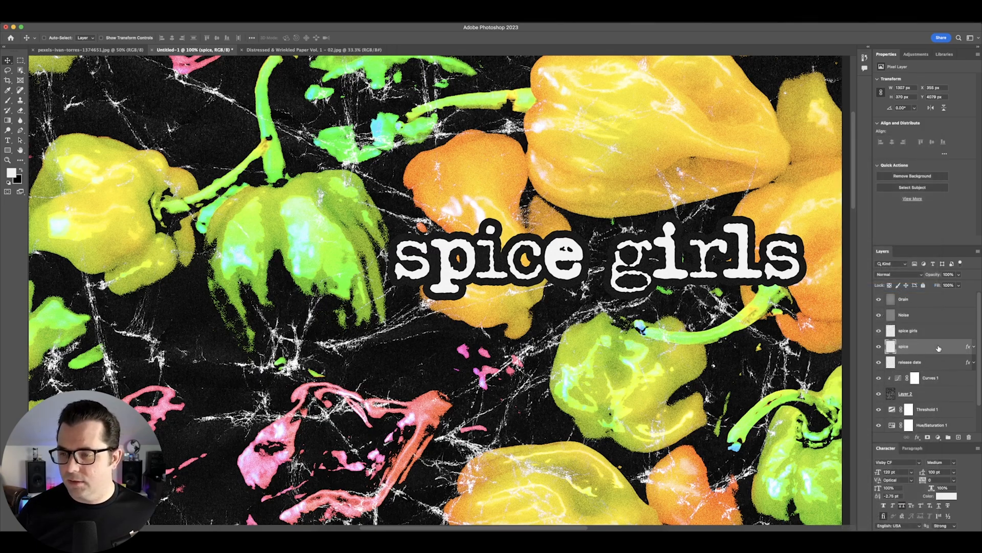
pyautogui.rightClick(921, 347)
pyautogui.click(868, 287)
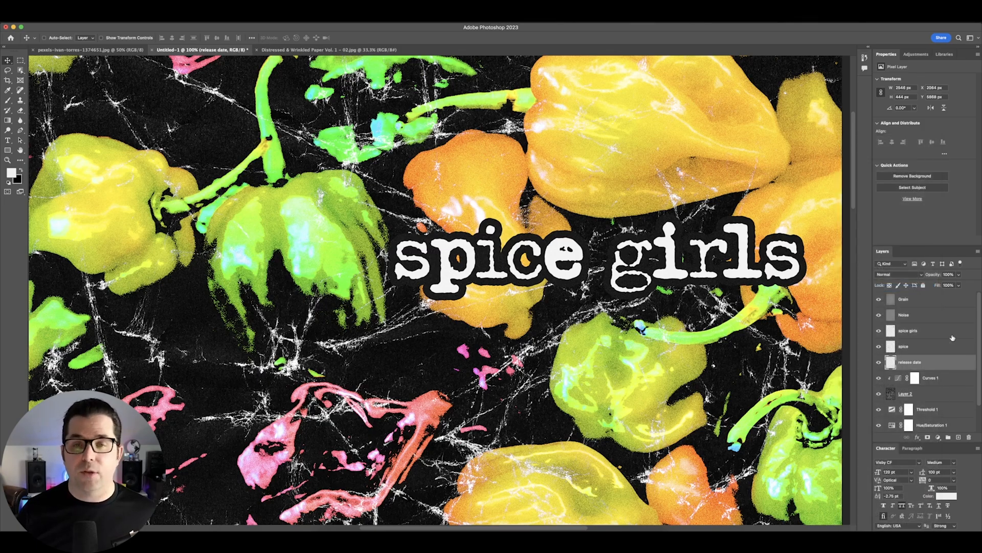
# Step: Apply a Gaussian Blur with a 3-pixel radius to the rasterized spice girls layer
pyautogui.click(952, 336)
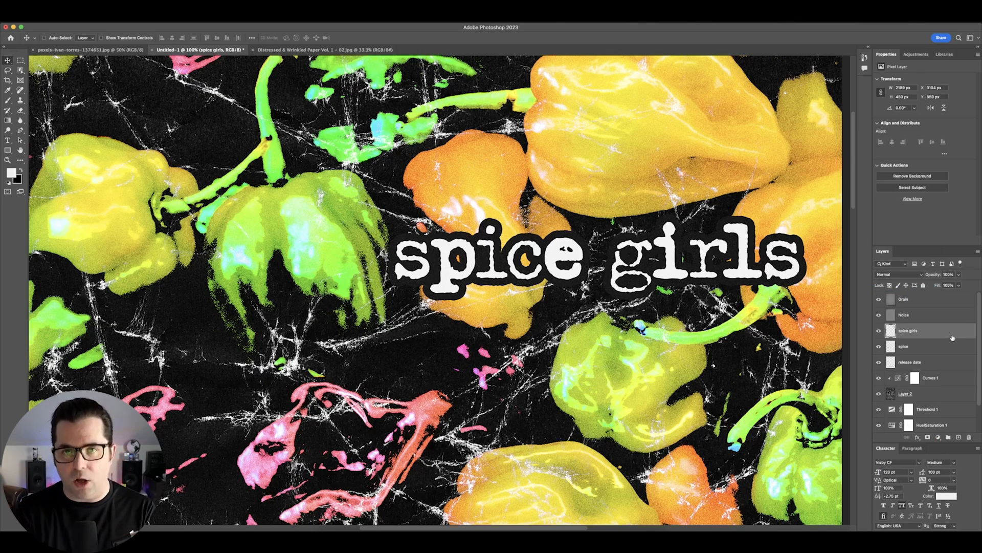
pyautogui.click(178, 18)
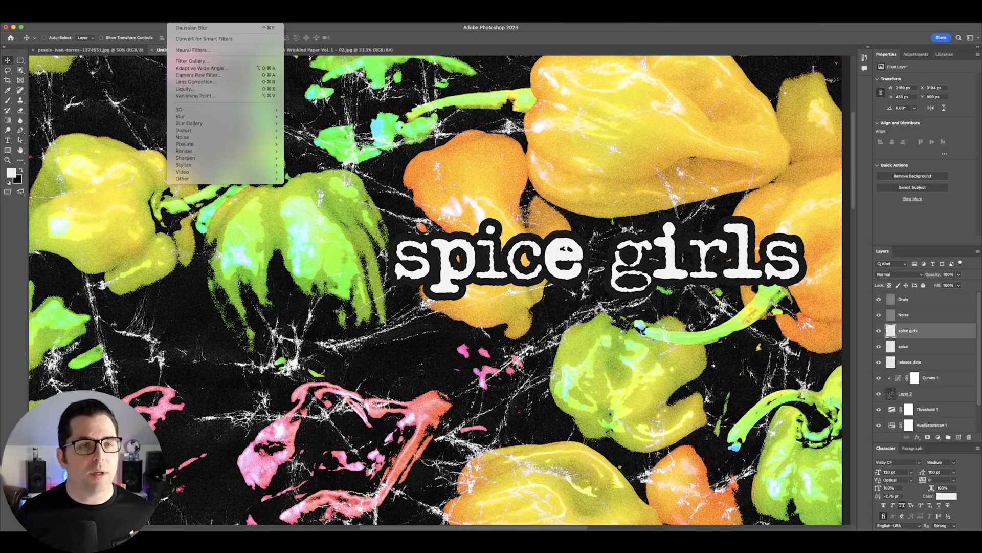
pyautogui.moveTo(204, 116)
pyautogui.click(305, 145)
pyautogui.hotkey('shift', 'Up')
pyautogui.hotkey('shift', 'Up')
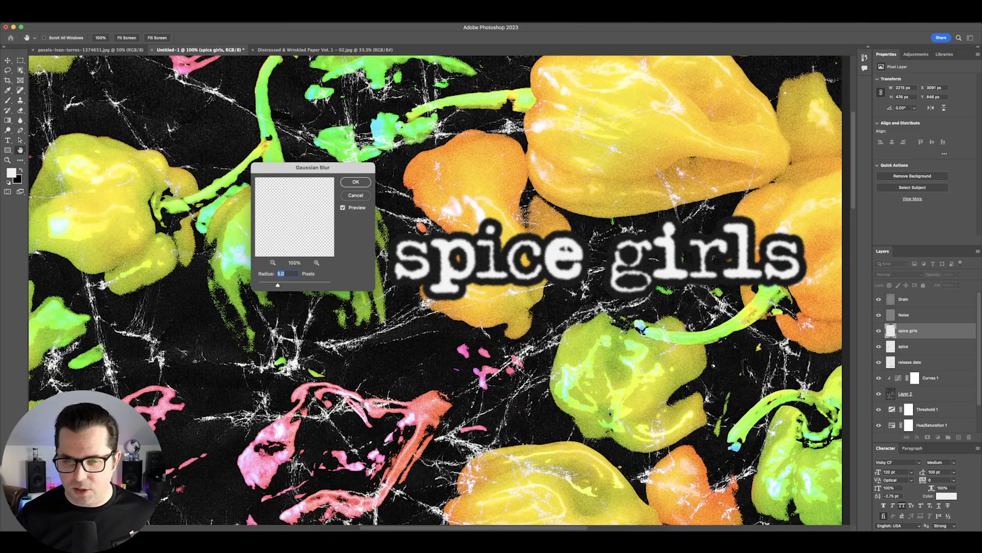
pyautogui.hotkey('shift', 'Down')
pyautogui.hotkey('shift', 'Down')
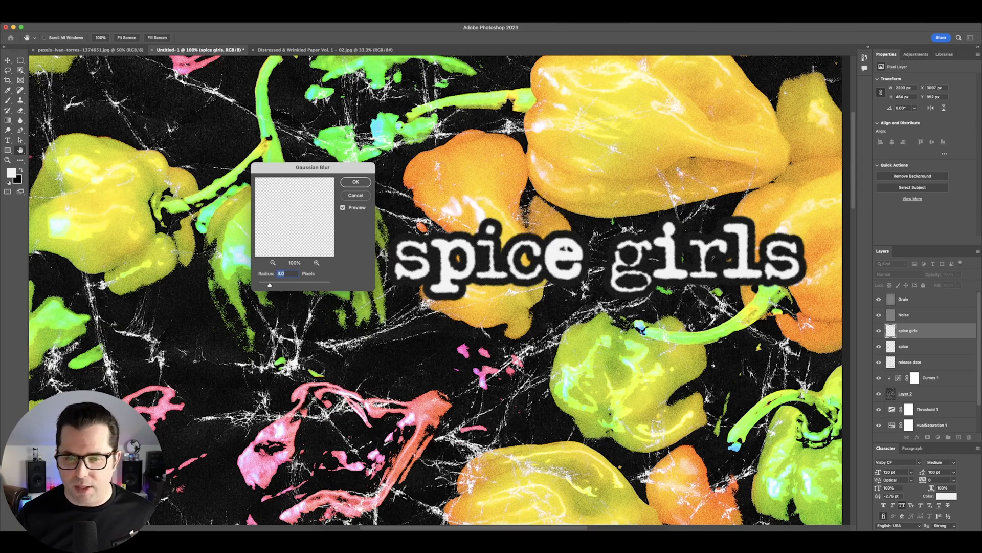
pyautogui.press('Return')
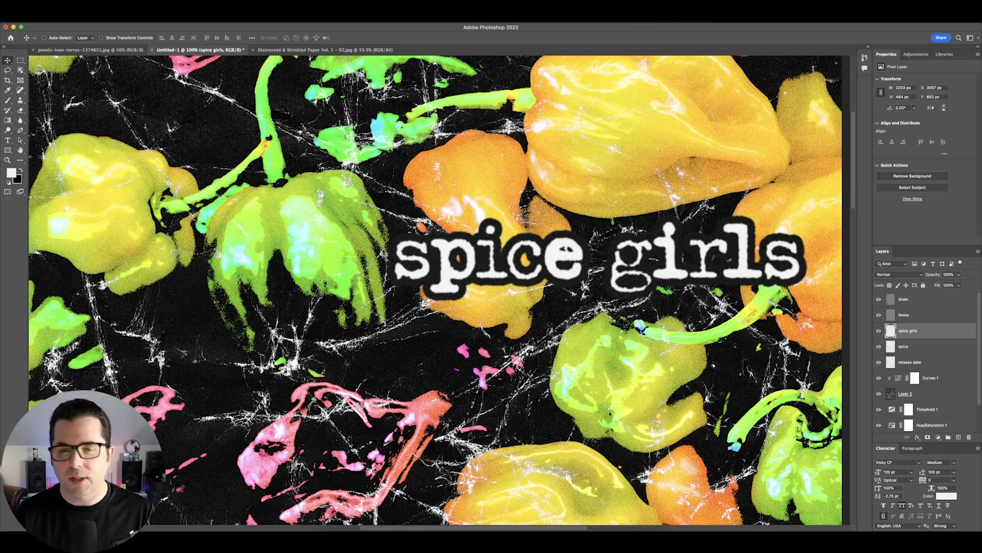
# Step: Cycle through the blend modes on the spice girls layer and settle on Hard Light
pyautogui.hotkey('shift', '+')
pyautogui.hotkey('shift', '+')
pyautogui.hotkey('shift', '+')
pyautogui.hotkey('shift', '+')
pyautogui.hotkey('shift', '+')
pyautogui.hotkey('shift', '+')
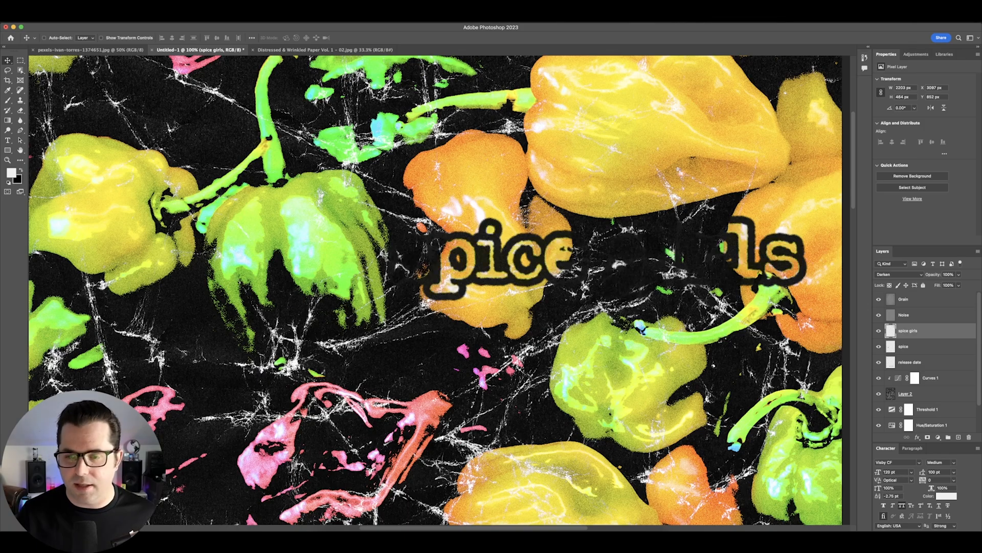
pyautogui.hotkey('shift', '+')
pyautogui.hotkey('shift', '+')
pyautogui.hotkey('shift', '+')
pyautogui.hotkey('shift', '+')
pyautogui.hotkey('shift', '+')
pyautogui.hotkey('shift', '+')
pyautogui.hotkey('shift', '+')
pyautogui.hotkey('shift', '+')
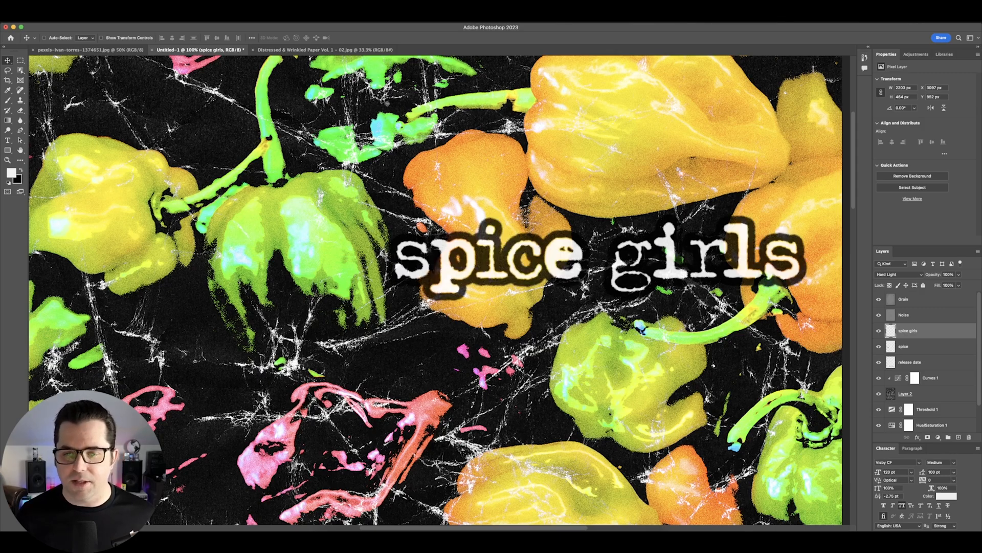
pyautogui.hscroll(3, 715, 327)
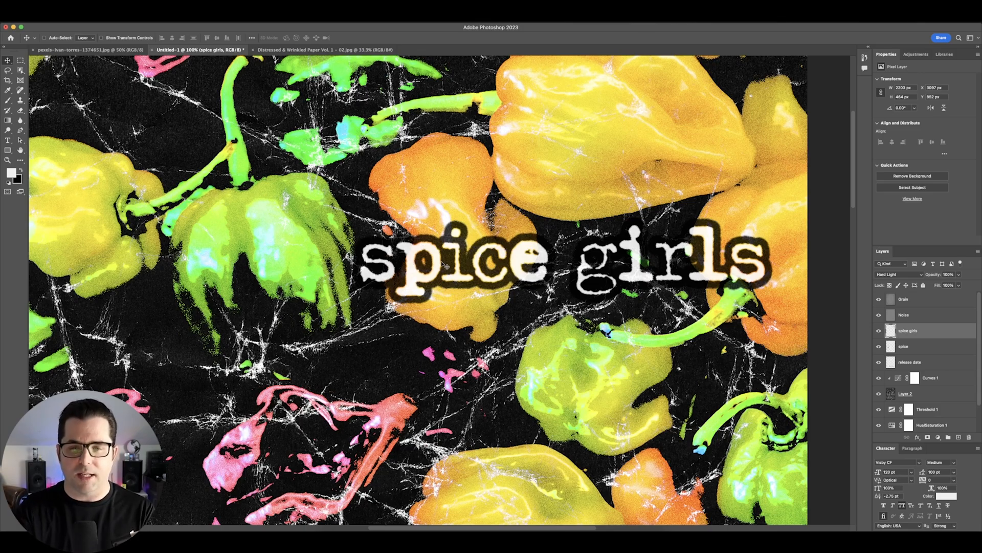
# Step: Reapply the last Gaussian Blur to the rasterized spice layer and set its blend mode to Hard Light
pyautogui.scroll(-2, 532, 215)
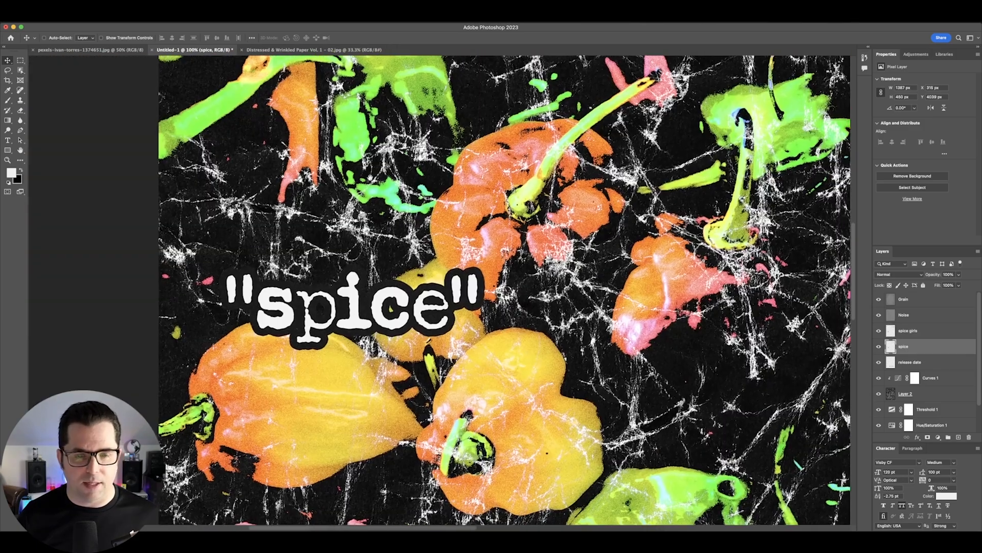
pyautogui.hscroll(3, 504, 292)
pyautogui.click(174, 18)
pyautogui.click(180, 28)
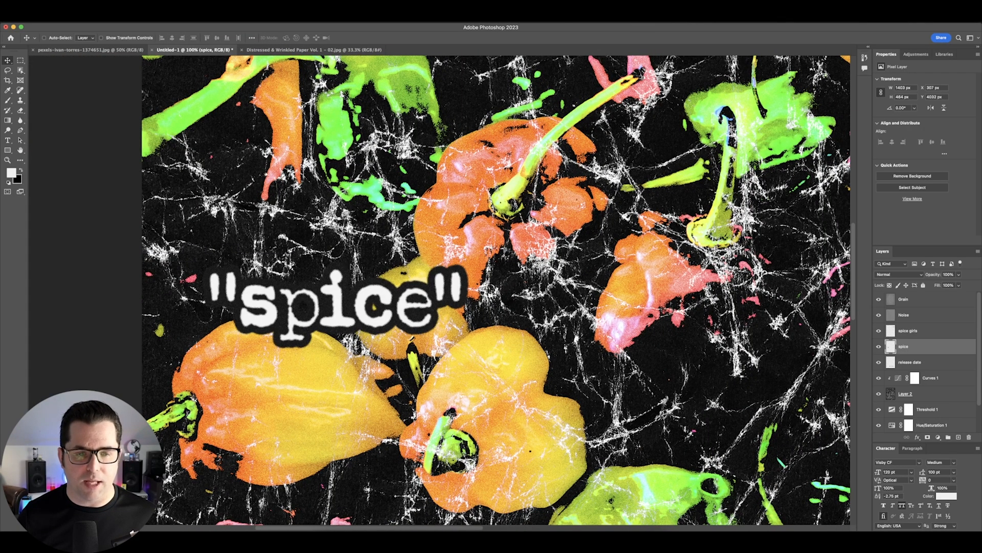
pyautogui.click(899, 275)
pyautogui.click(905, 390)
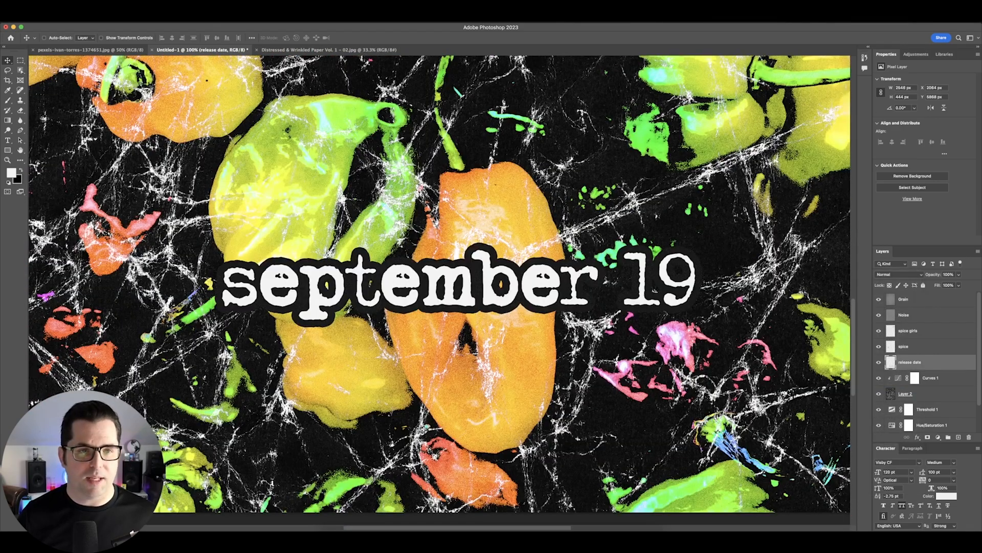
# Step: Reapply the last Gaussian Blur to the release date layer and set its blend mode to Hard Light
pyautogui.click(174, 17)
pyautogui.click(180, 30)
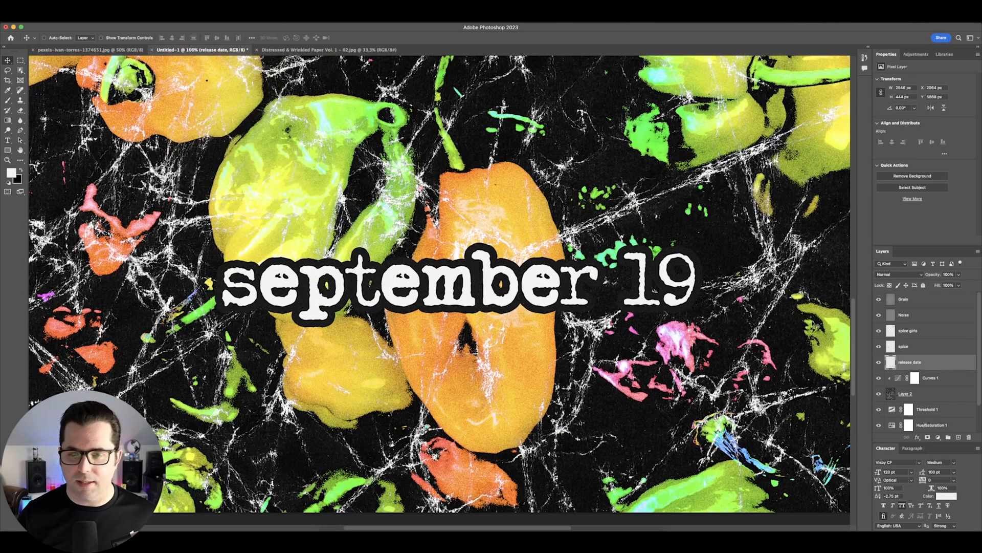
pyautogui.click(899, 274)
pyautogui.click(902, 391)
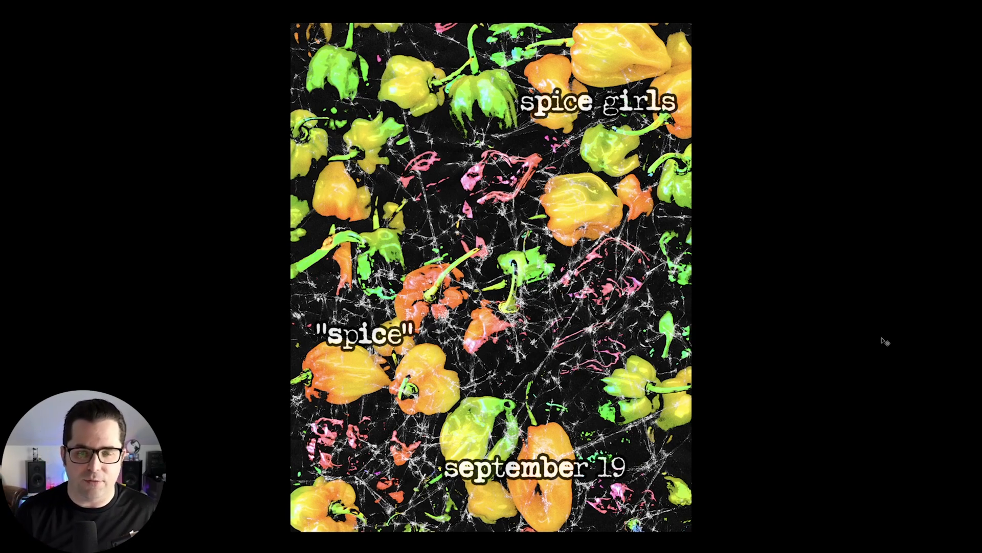
# Step: Leave the full-screen preview and rotate the spice girls layer by 2 degrees
pyautogui.press('f')
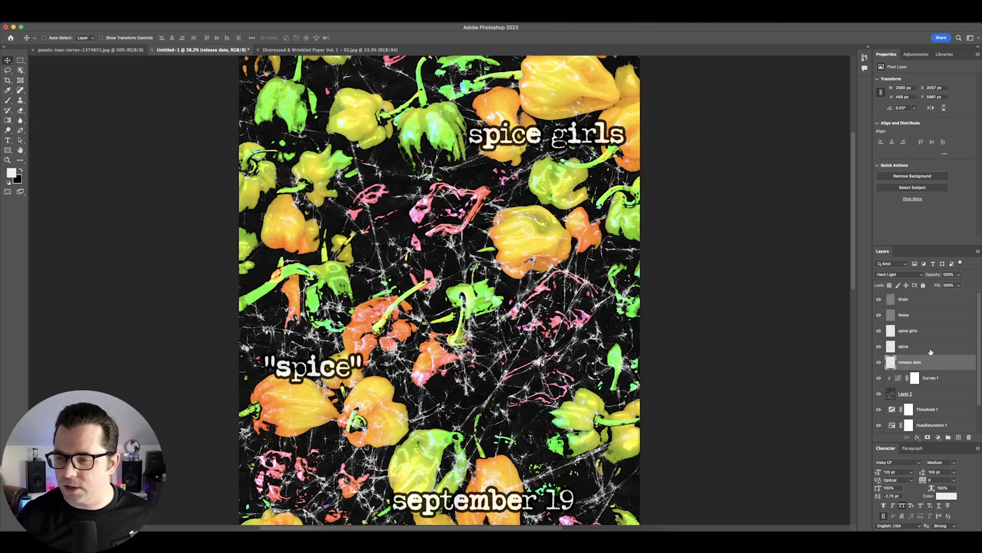
pyautogui.click(941, 331)
pyautogui.hotkey('ctrl', 't')
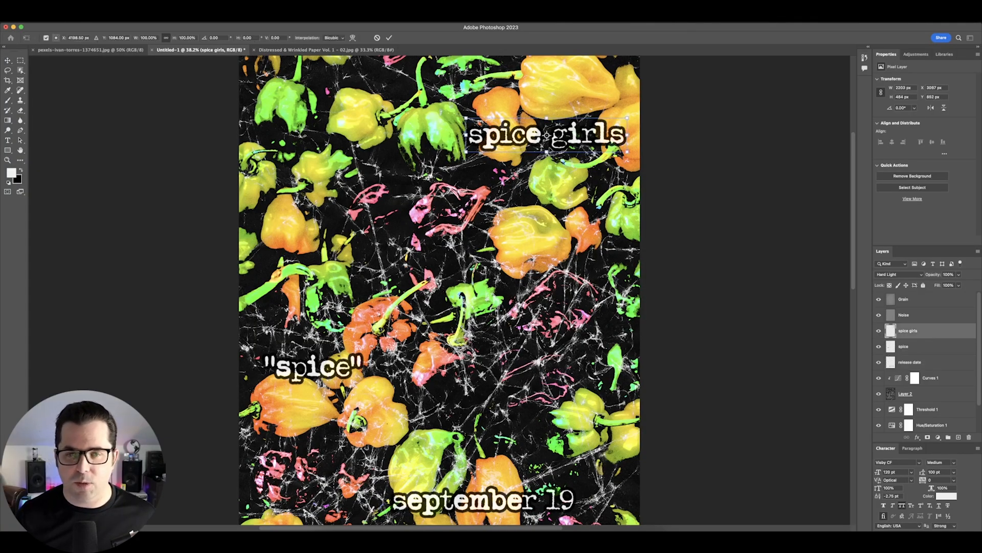
pyautogui.doubleClick(221, 38)
pyautogui.write('5')
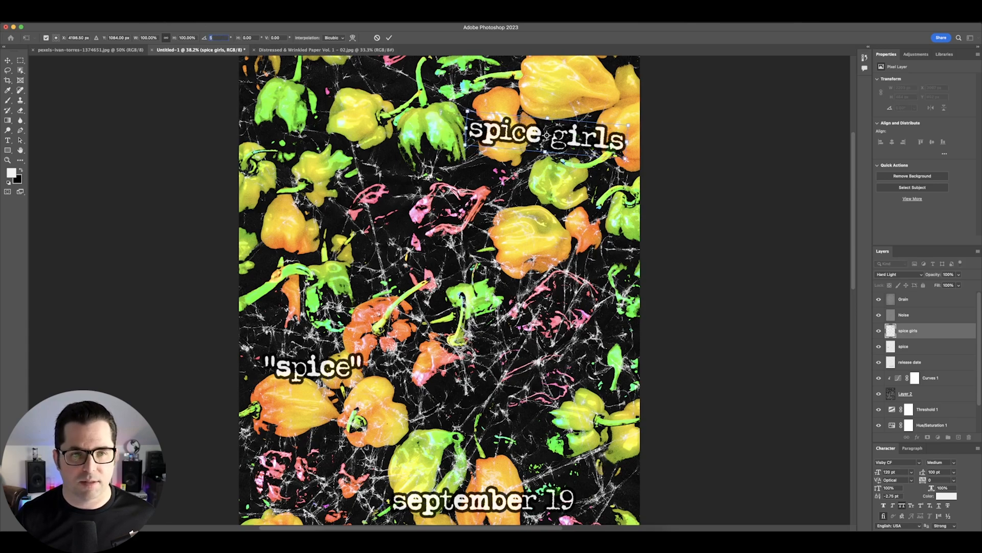
pyautogui.press('BackSpace')
pyautogui.write('2')
pyautogui.press('Return')
# Step: Rotate the spice layer by -1 degree and preview the whole poster in full-screen mode
pyautogui.click(908, 346)
pyautogui.press('super+t')
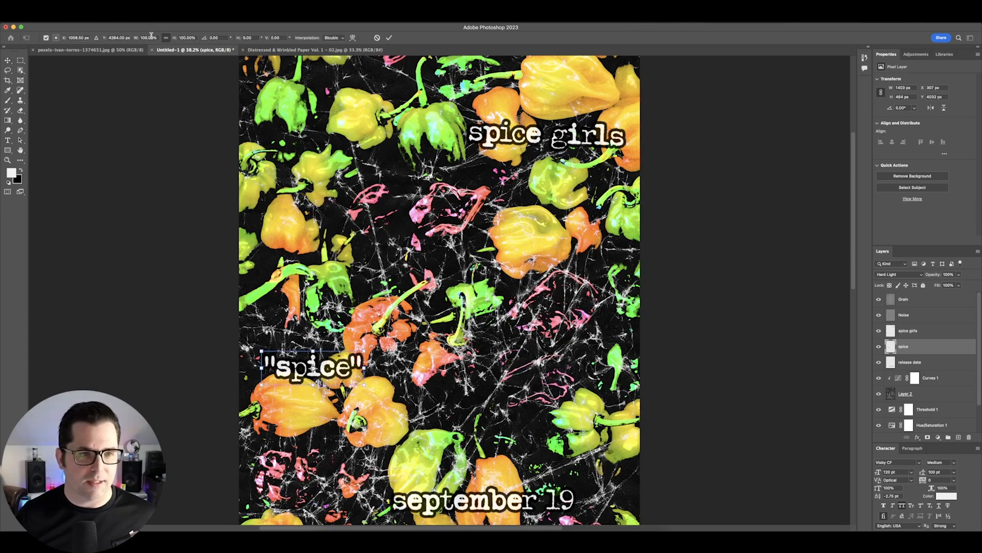
pyautogui.click(215, 37)
pyautogui.write('-1')
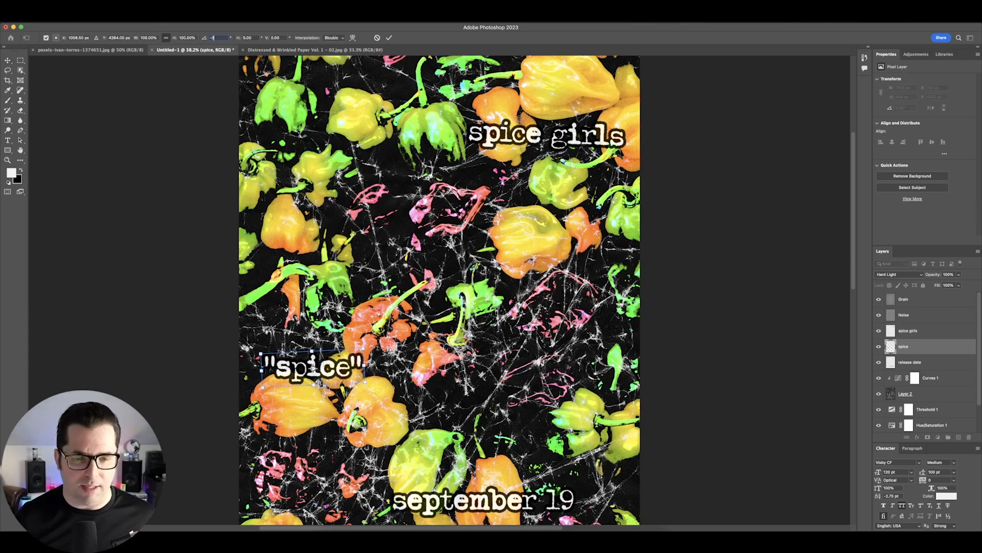
pyautogui.press('Return')
pyautogui.press('f')
pyautogui.press('f')
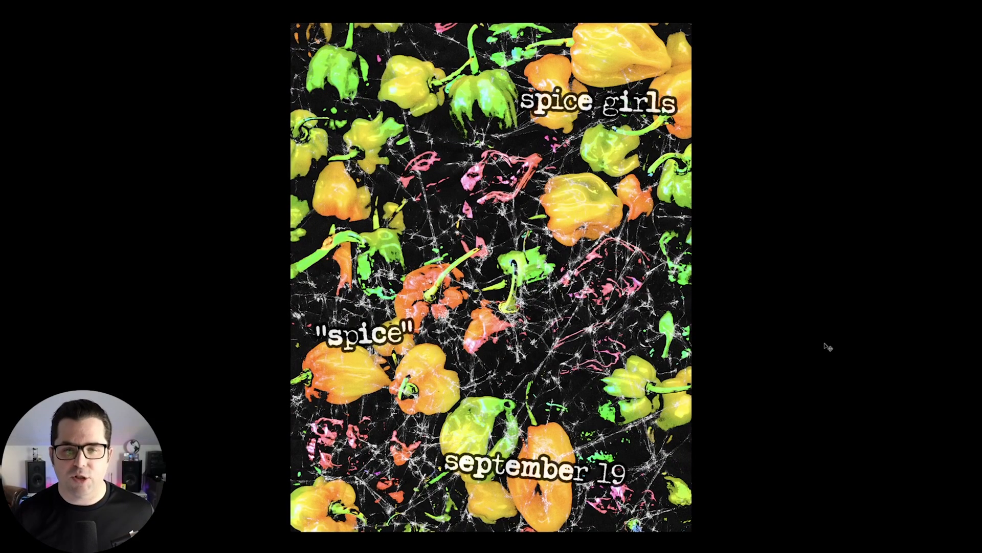